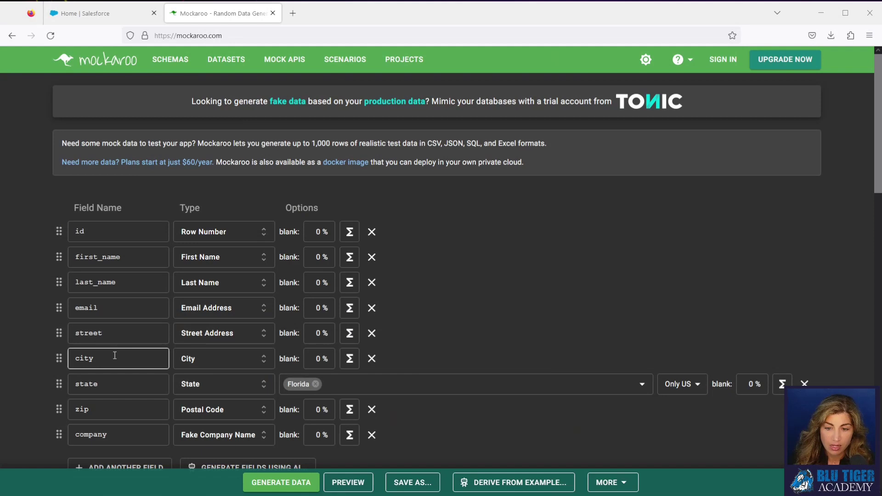
Check the nine-field Florida schema and set # Rows to 100 for CSV output
{"action": "scroll", "coordinate": [117, 280], "scroll_direction": "down", "scroll_amount": 1}
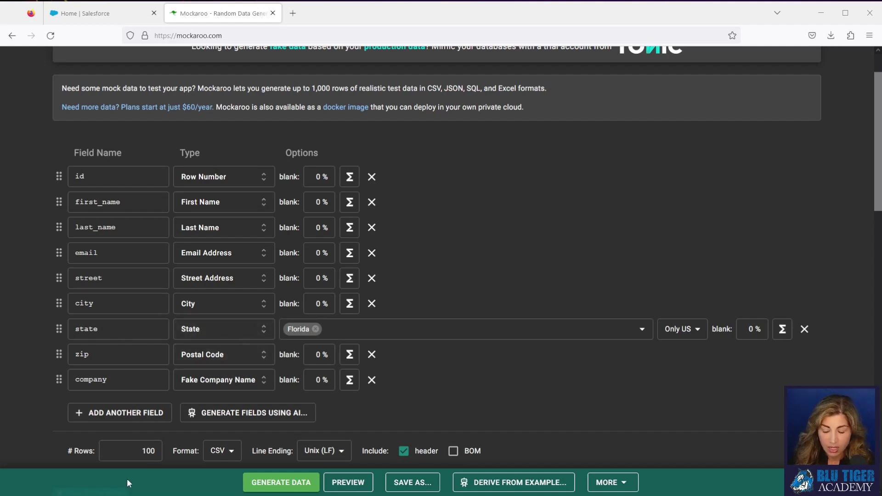
{"action": "left_click_drag", "start_coordinate": [138, 453], "coordinate": [169, 450]}
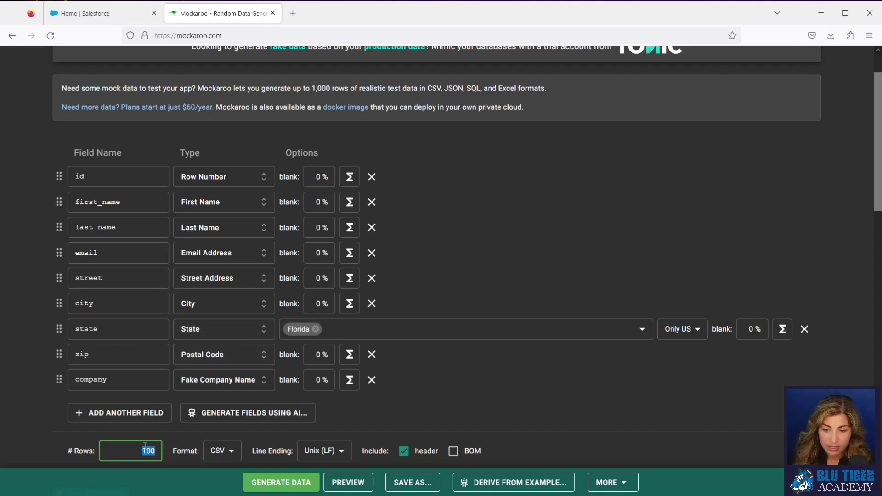
Generate the data, open MOCK_DATA(4).csv in Excel, auto-fit all columns and enlarge the window
{"action": "left_click", "coordinate": [281, 482]}
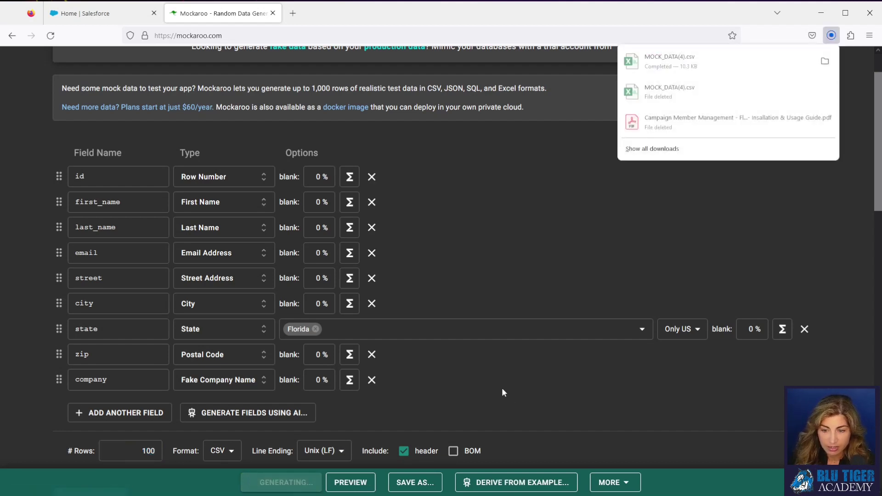
{"action": "left_click", "coordinate": [658, 56]}
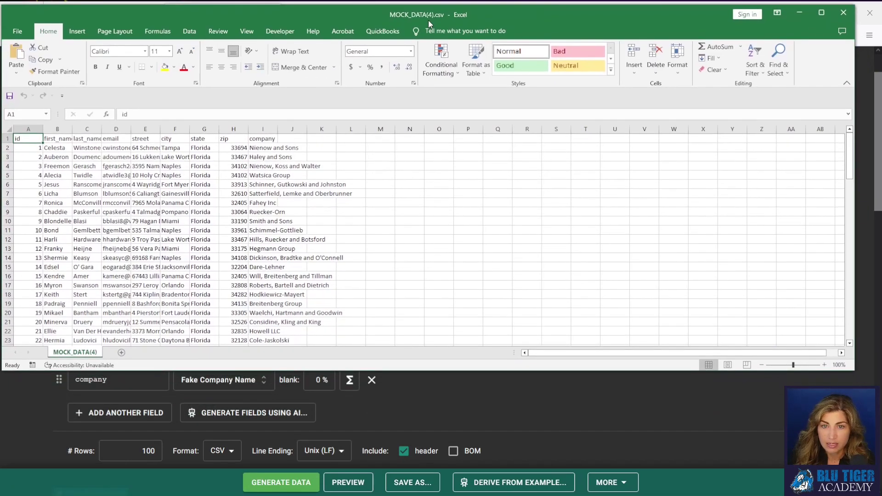
{"action": "left_click", "coordinate": [9, 129]}
{"action": "double_click", "coordinate": [41, 130]}
{"action": "left_click", "coordinate": [188, 210]}
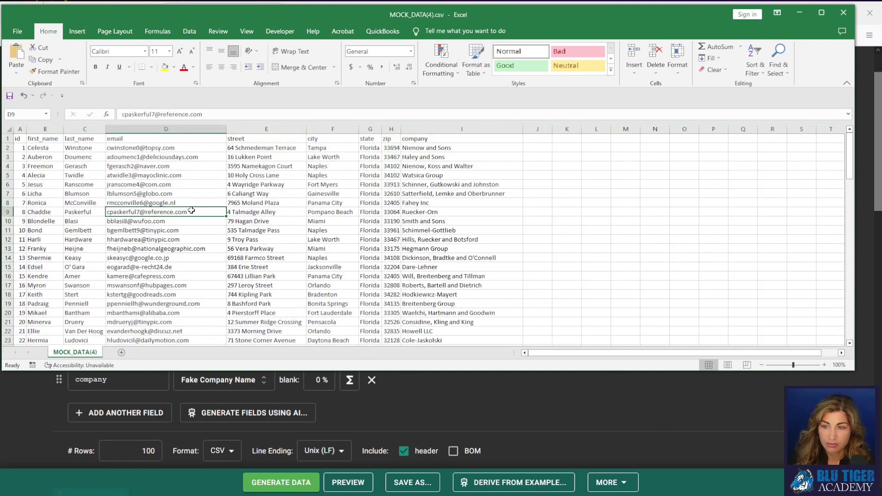
{"action": "left_click_drag", "start_coordinate": [340, 371], "coordinate": [351, 471]}
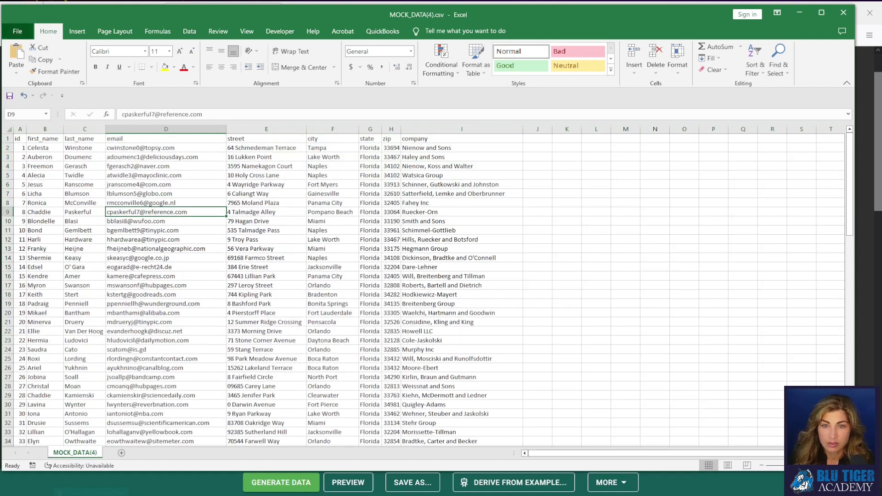
Save a copy under This PC named 'Lead Insert Developer Sandbox 06242023'
{"action": "left_click", "coordinate": [17, 31]}
{"action": "left_click", "coordinate": [49, 160]}
{"action": "left_click", "coordinate": [118, 153]}
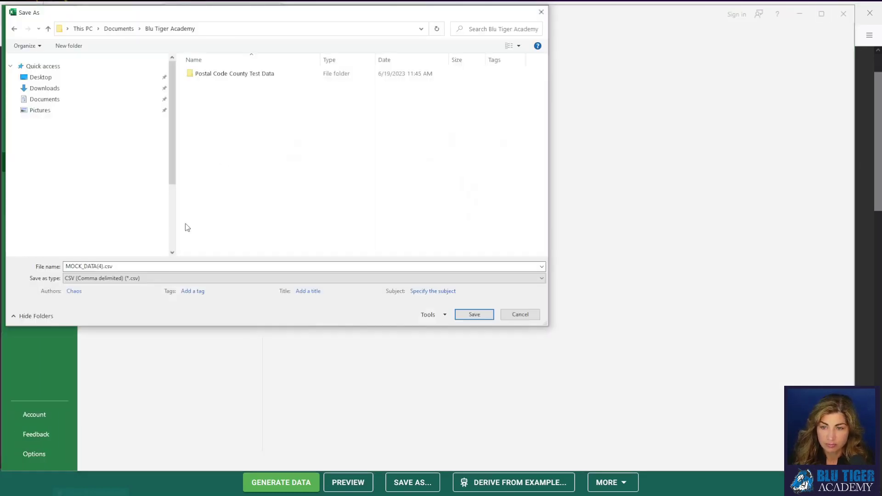
{"action": "left_click", "coordinate": [103, 265]}
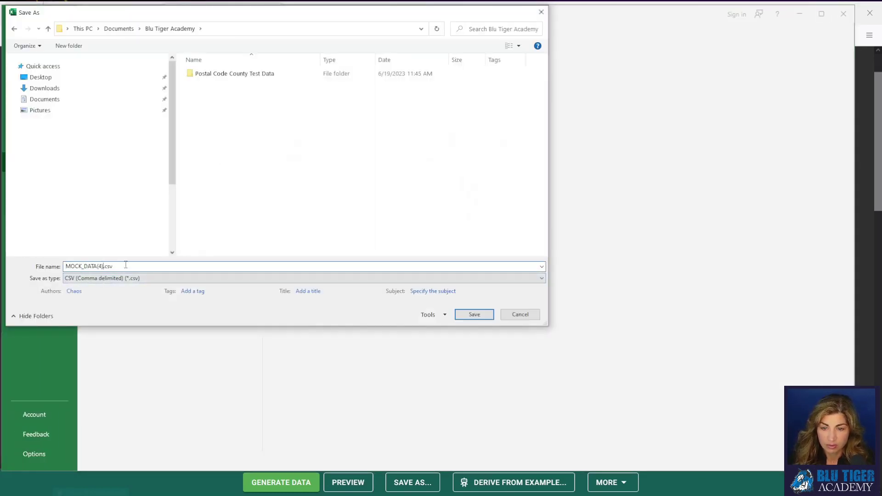
{"action": "key", "text": "BackSpace"}
{"action": "key", "text": "BackSpace"}
{"action": "key", "text": "BackSpace"}
{"action": "key", "text": "BackSpace"}
{"action": "key", "text": "BackSpace"}
{"action": "key", "text": "BackSpace"}
{"action": "key", "text": "BackSpace"}
{"action": "key", "text": "BackSpace"}
{"action": "key", "text": "BackSpace"}
{"action": "key", "text": "BackSpace"}
{"action": "key", "text": "BackSpace"}
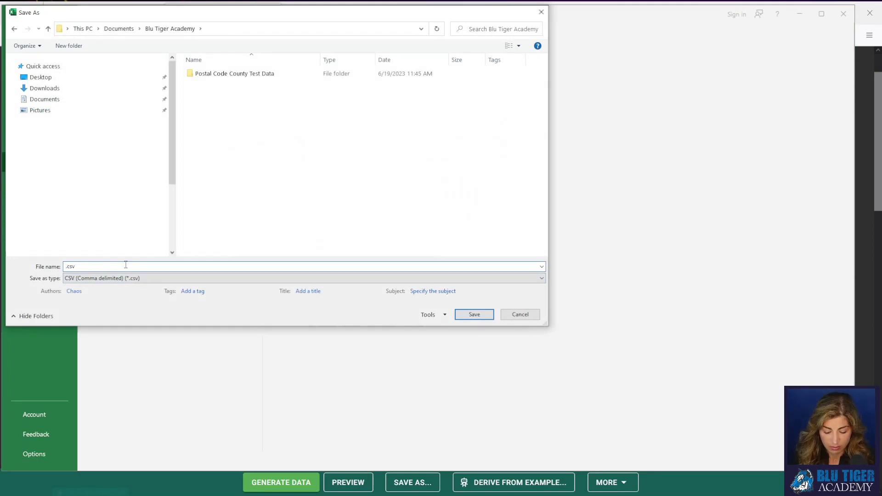
{"action": "type", "text": "Lead Insert"}
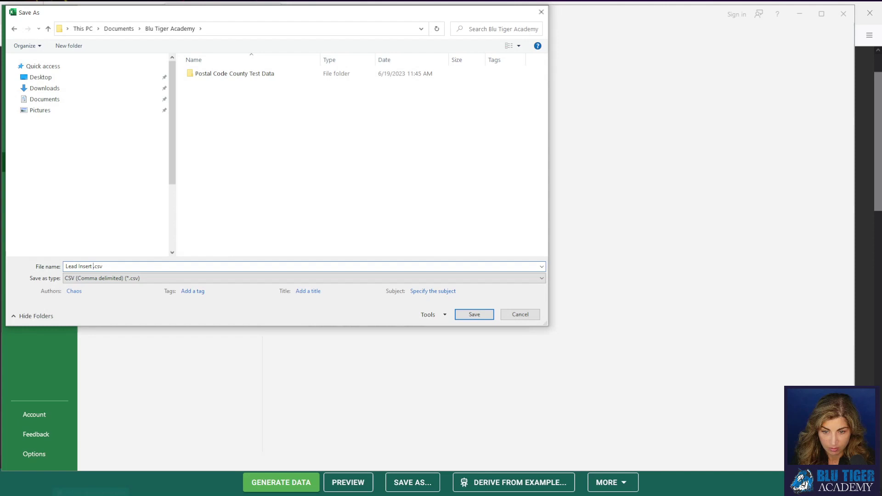
{"action": "type", "text": " Developer S"}
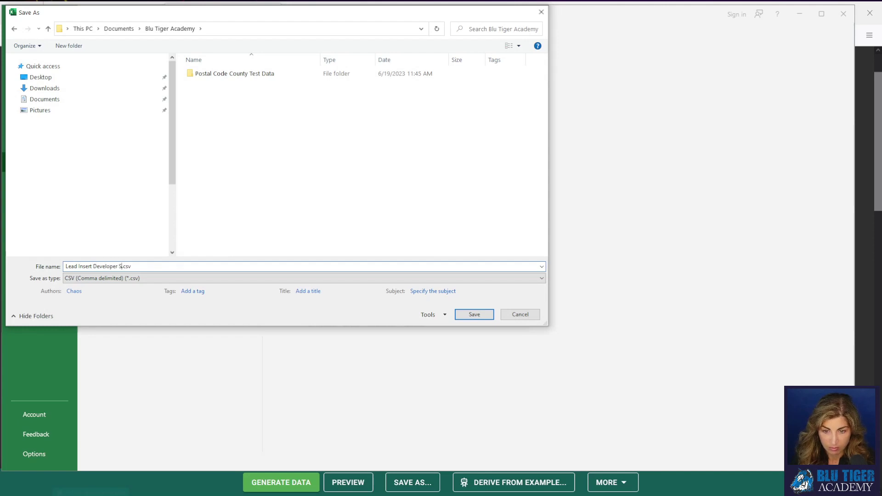
{"action": "type", "text": "andbox"}
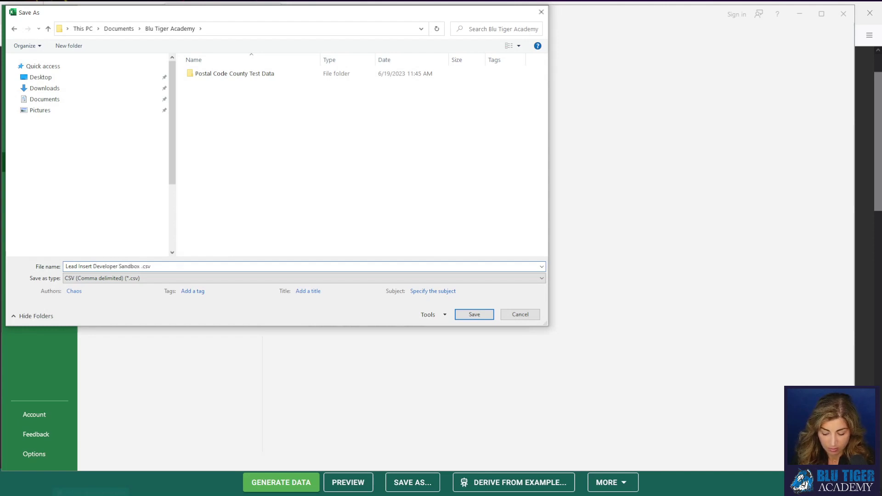
{"action": "type", "text": " 06242023"}
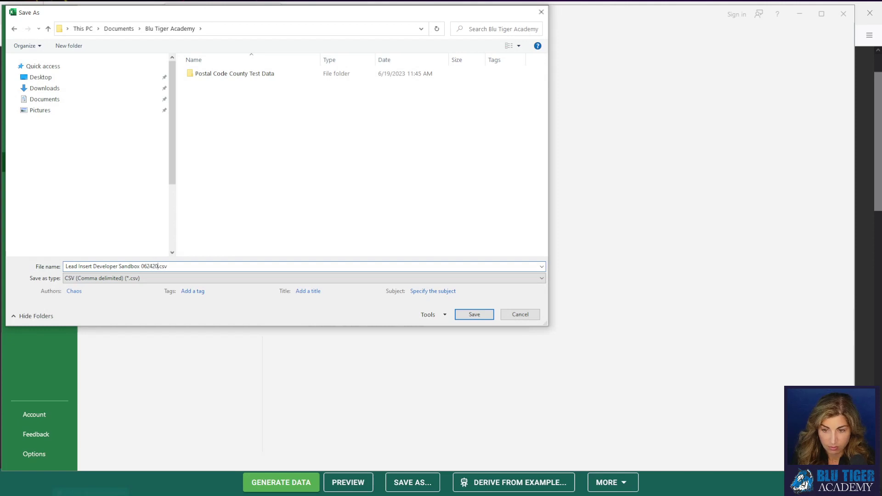
{"action": "left_click", "coordinate": [476, 317]}
Keep CSV format, close the lead workbook, then generate and open MOCK_DATA(5).csv
{"action": "left_click", "coordinate": [546, 354]}
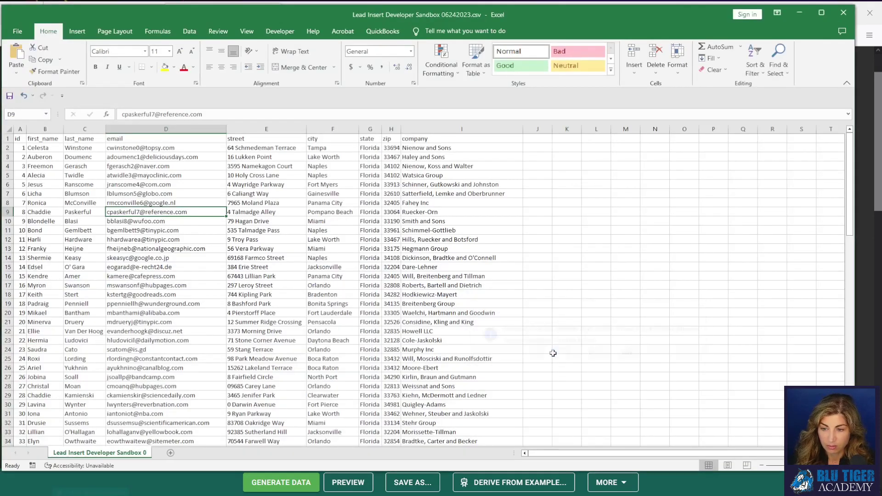
{"action": "left_click", "coordinate": [343, 304]}
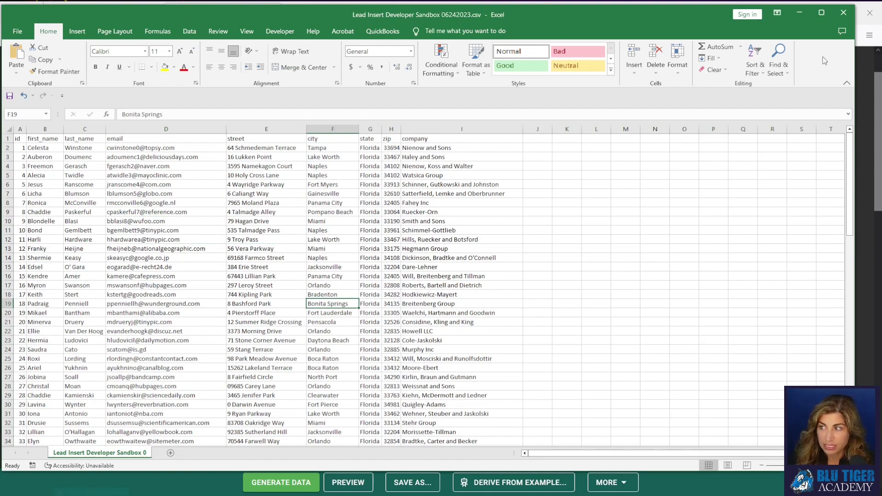
{"action": "left_click", "coordinate": [844, 14]}
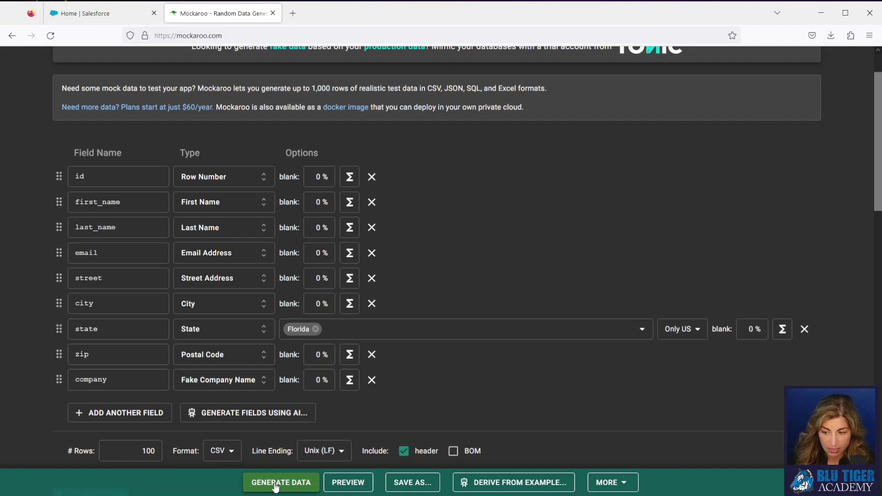
{"action": "left_click", "coordinate": [276, 486]}
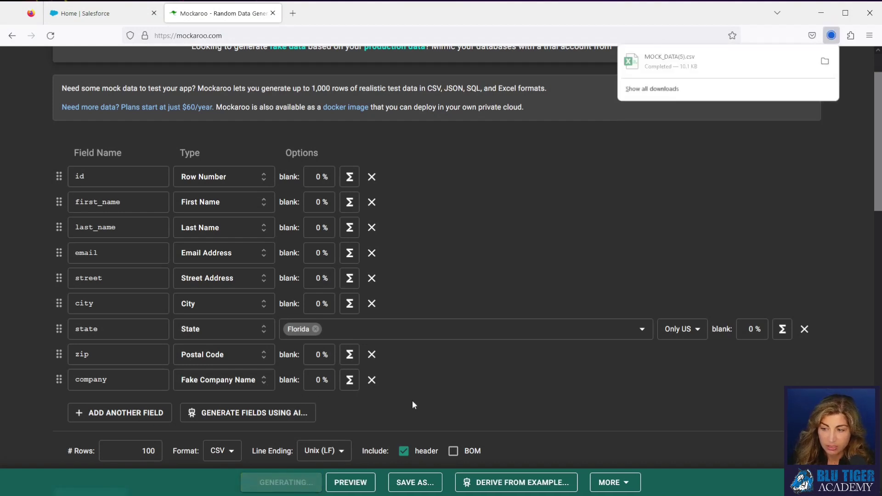
{"action": "left_click", "coordinate": [695, 67]}
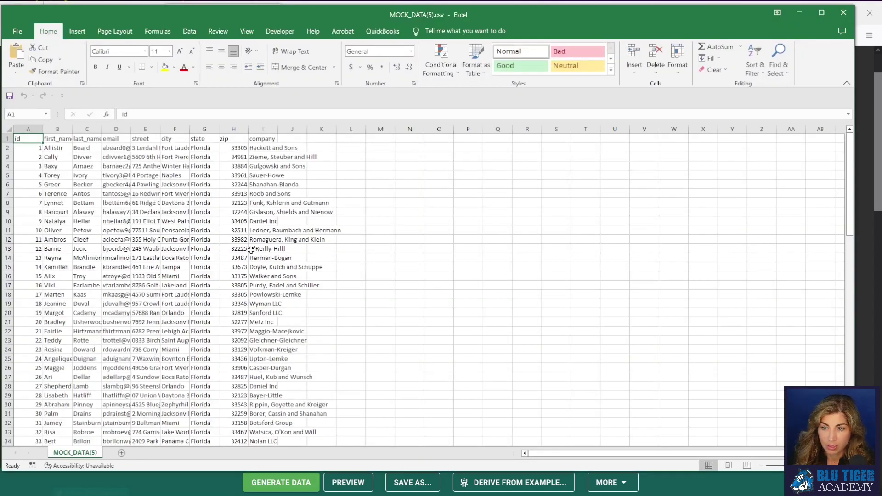
Save the second batch as 'Account and Contact Insert 06242023' in CSV format
{"action": "left_click", "coordinate": [251, 252]}
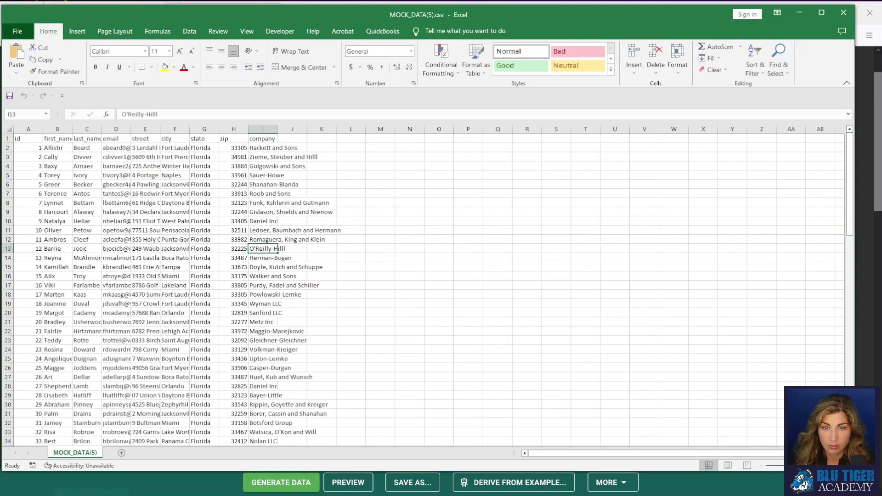
{"action": "left_click", "coordinate": [18, 31]}
{"action": "left_click", "coordinate": [41, 158]}
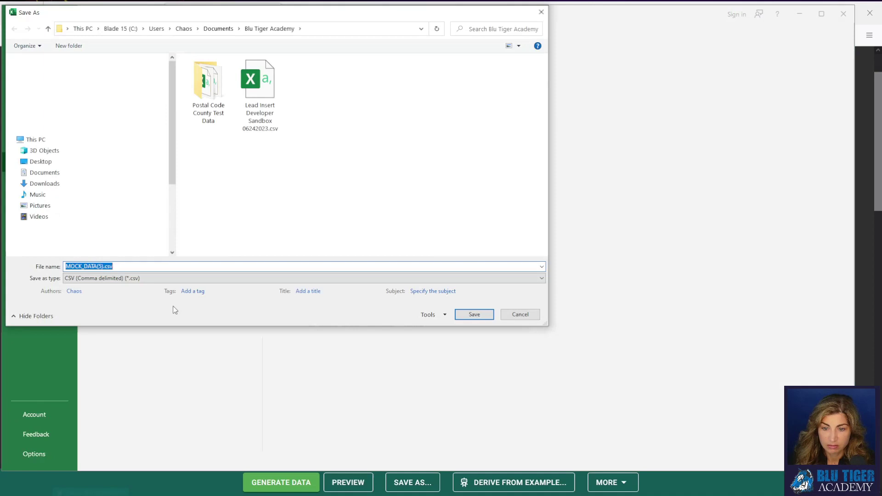
{"action": "left_click", "coordinate": [97, 267]}
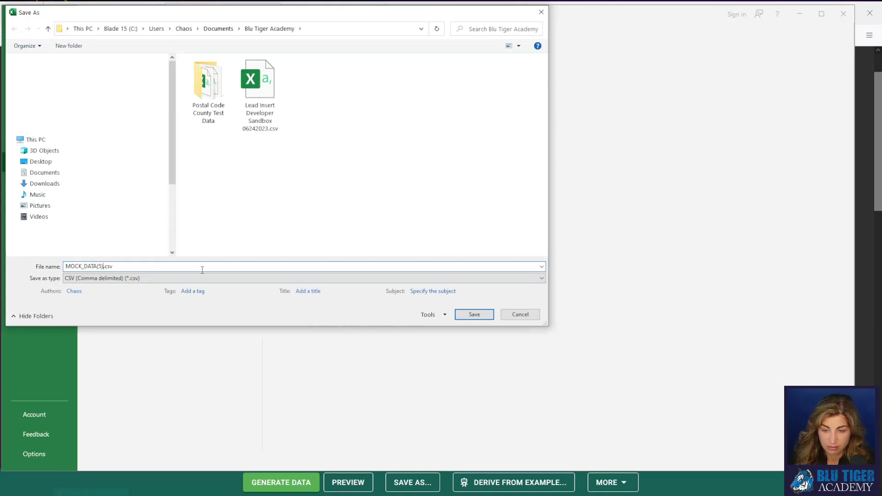
{"action": "key", "text": "BackSpace"}
{"action": "key", "text": "BackSpace"}
{"action": "key", "text": "BackSpace"}
{"action": "key", "text": "BackSpace"}
{"action": "key", "text": "BackSpace"}
{"action": "key", "text": "BackSpace"}
{"action": "key", "text": "BackSpace"}
{"action": "key", "text": "BackSpace"}
{"action": "key", "text": "BackSpace"}
{"action": "key", "text": "BackSpace"}
{"action": "key", "text": "BackSpace"}
{"action": "key", "text": "BackSpace"}
{"action": "type", "text": "Accoun"}
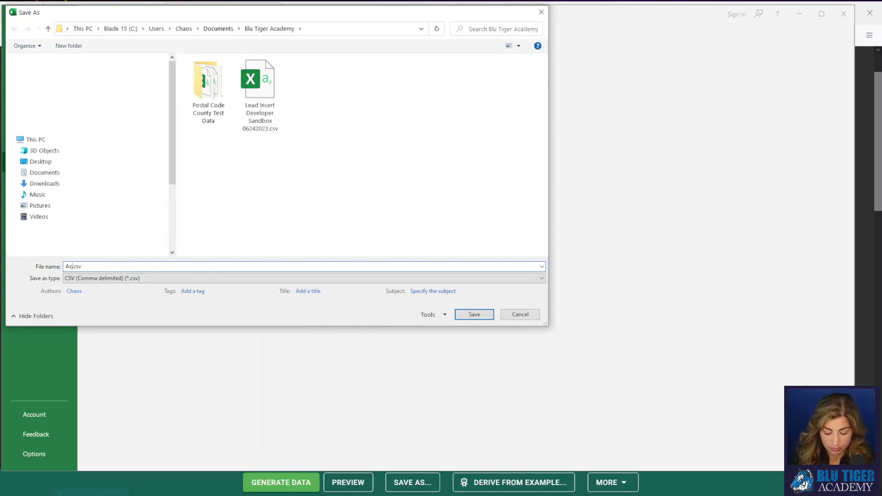
{"action": "type", "text": "t and Conta"}
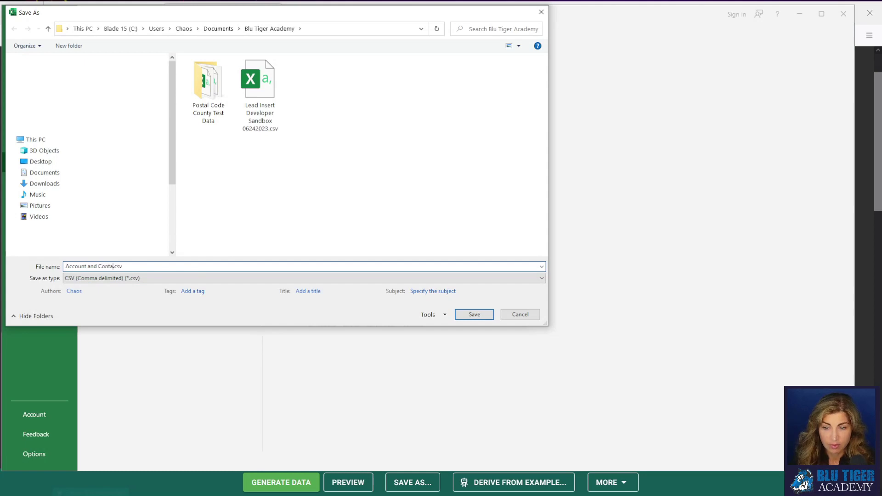
{"action": "type", "text": "ct Insert 0"}
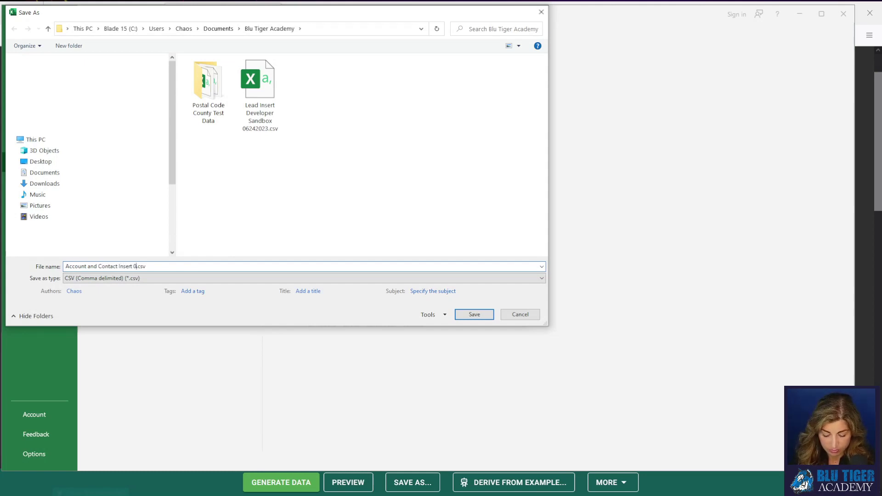
{"action": "type", "text": "6242024"}
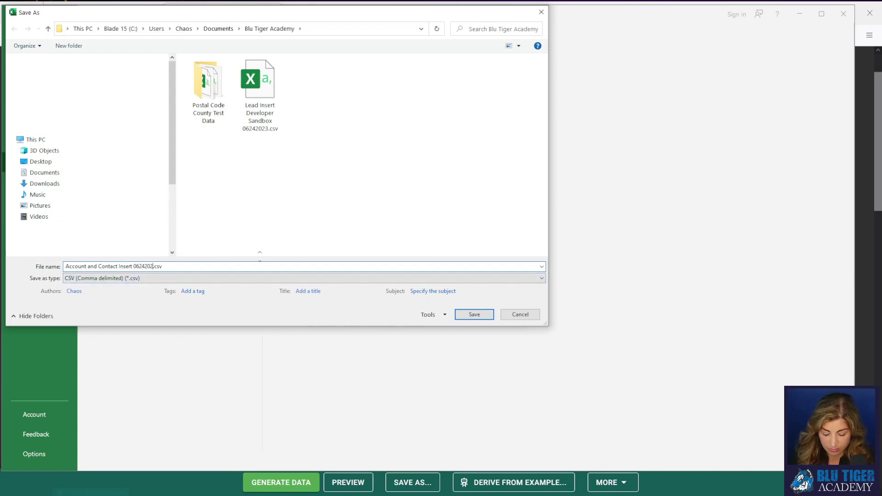
{"action": "left_click", "coordinate": [476, 314]}
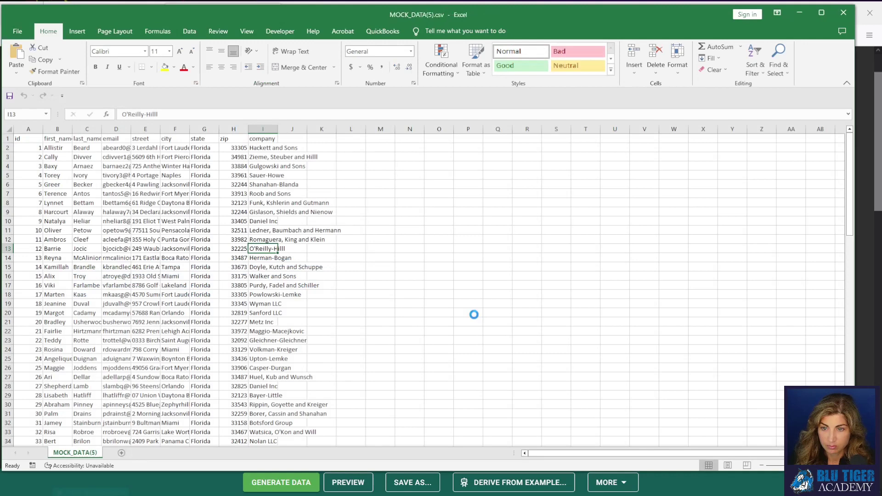
{"action": "left_click", "coordinate": [560, 354]}
{"action": "left_click", "coordinate": [329, 313]}
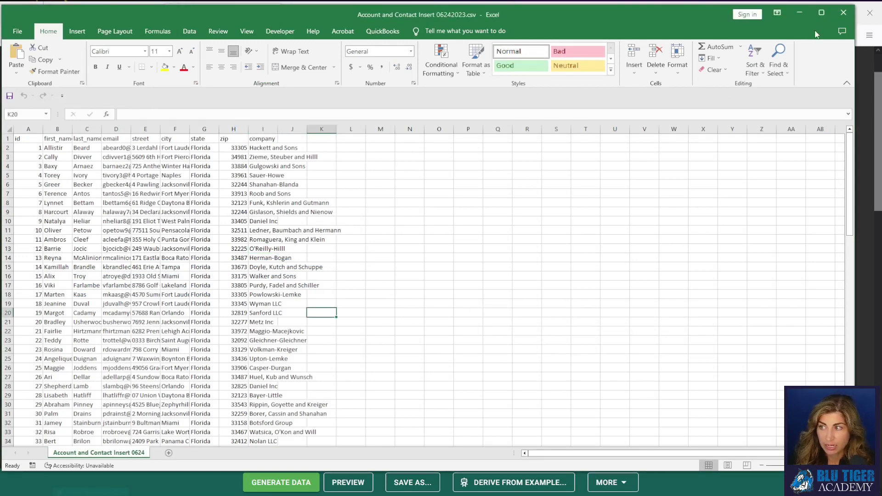
Close the workbook and start a Data Loader Lead insert from the Lead Insert CSV, accepting 100 records
{"action": "left_click", "coordinate": [842, 12]}
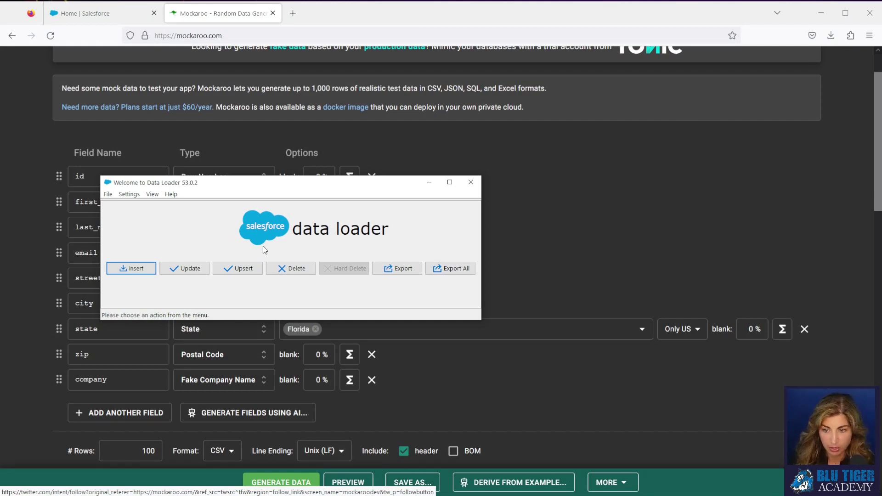
{"action": "left_click", "coordinate": [136, 269]}
{"action": "left_click", "coordinate": [183, 239]}
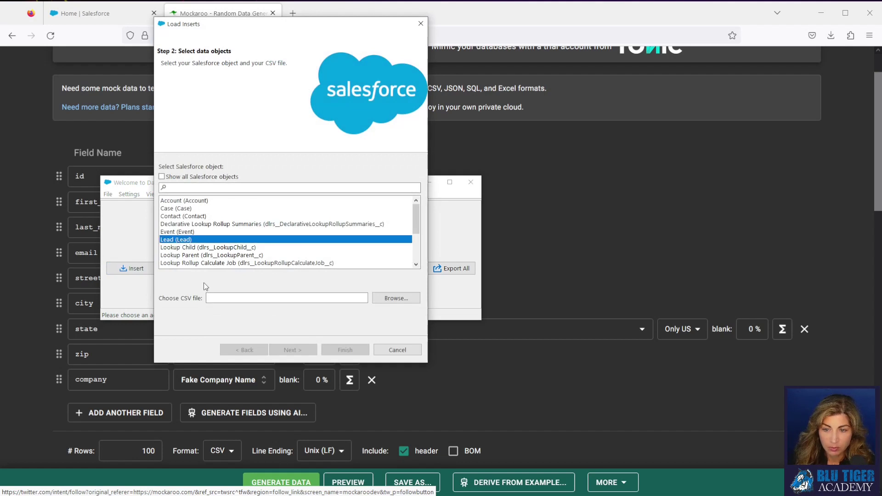
{"action": "left_click", "coordinate": [378, 298]}
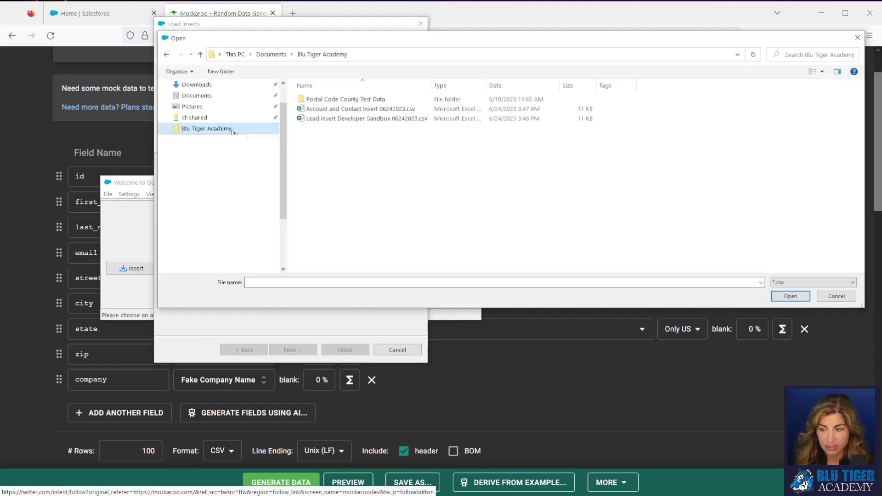
{"action": "left_click", "coordinate": [345, 119]}
{"action": "left_click", "coordinate": [791, 296]}
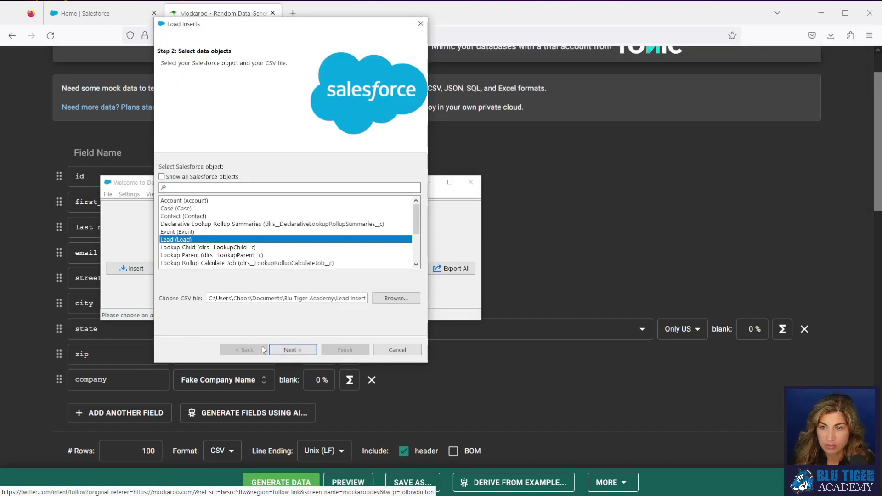
{"action": "left_click", "coordinate": [294, 350]}
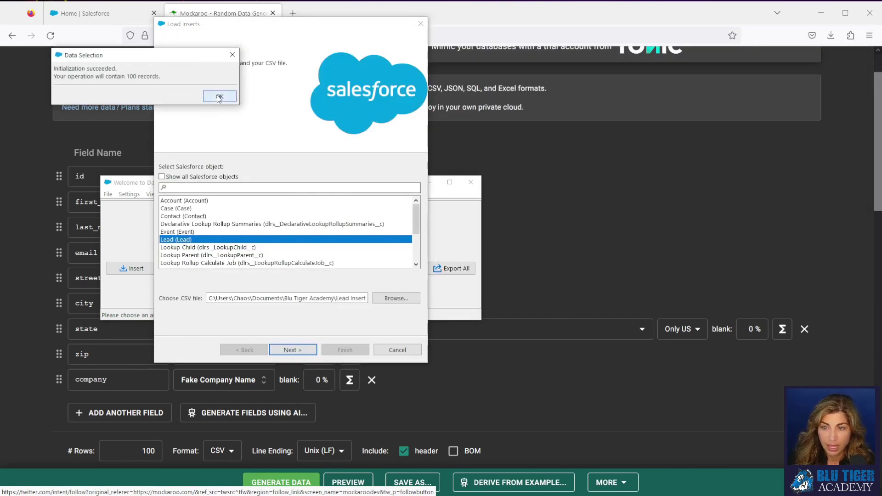
{"action": "left_click", "coordinate": [219, 96]}
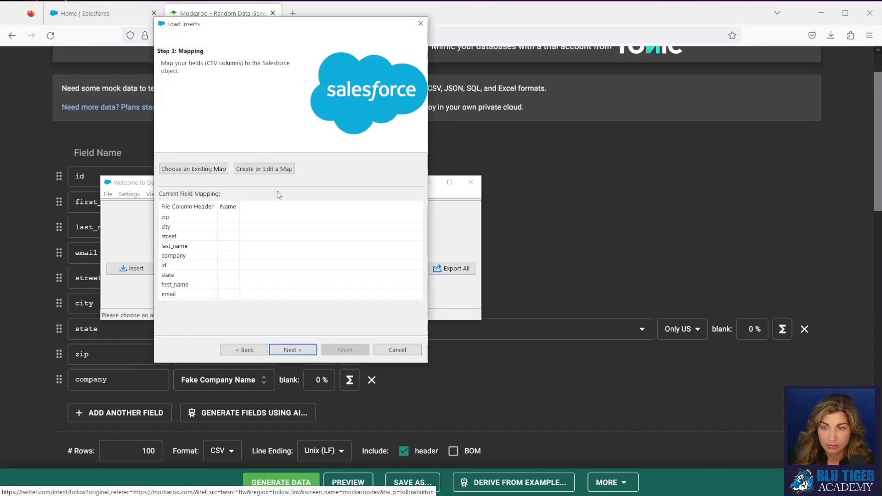
Auto-match fields, then map first_name, last_name and zip to FirstName, LastName and PostalCode
{"action": "left_click", "coordinate": [256, 170]}
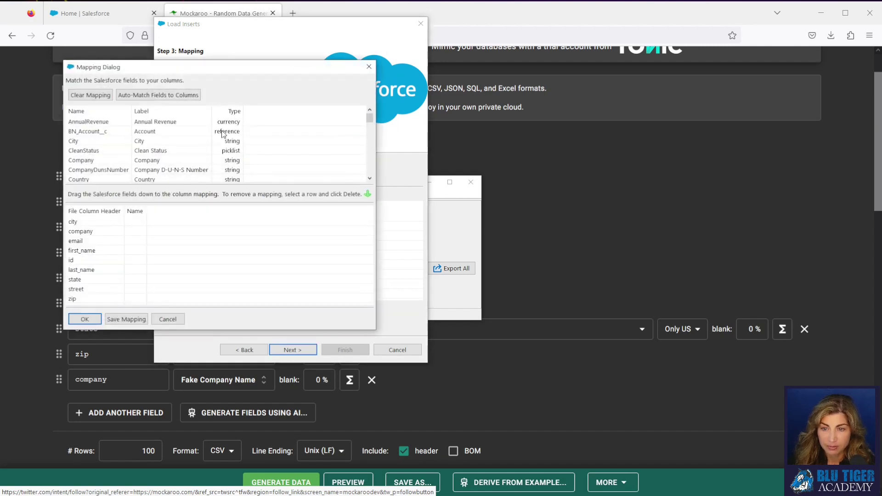
{"action": "left_click", "coordinate": [149, 95]}
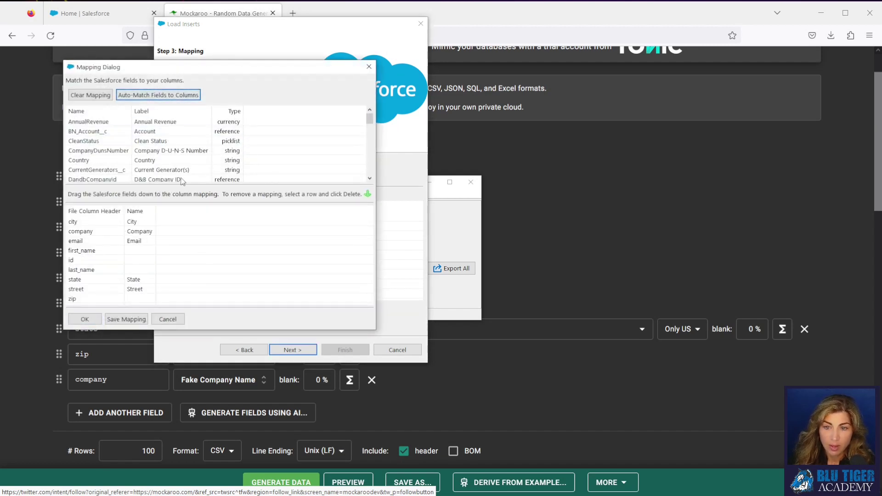
{"action": "left_click_drag", "start_coordinate": [216, 330], "coordinate": [223, 415]}
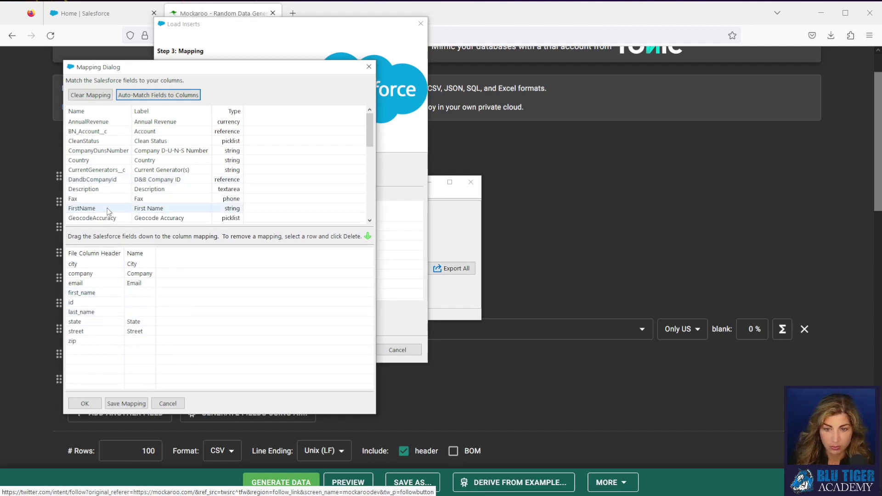
{"action": "left_click_drag", "start_coordinate": [109, 209], "coordinate": [156, 294]}
{"action": "scroll", "coordinate": [132, 174], "scroll_direction": "down", "scroll_amount": 2}
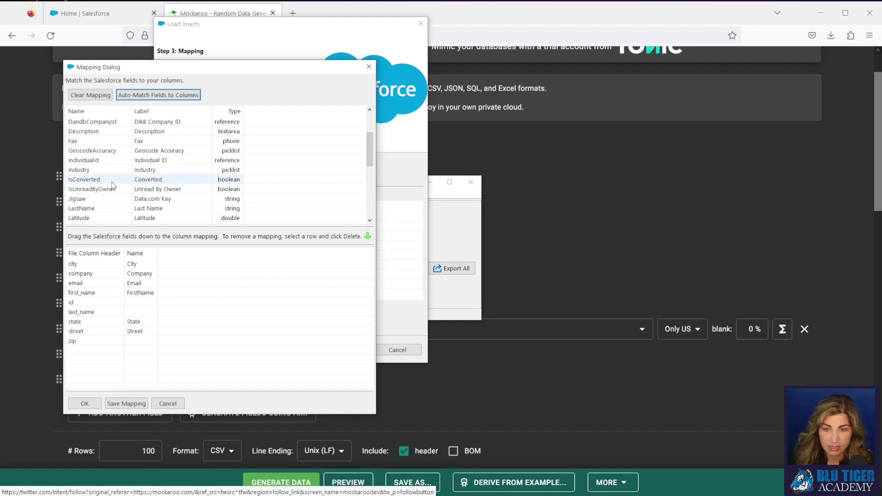
{"action": "left_click_drag", "start_coordinate": [122, 208], "coordinate": [127, 312]}
{"action": "scroll", "coordinate": [125, 203], "scroll_direction": "down", "scroll_amount": 3}
{"action": "scroll", "coordinate": [125, 204], "scroll_direction": "down", "scroll_amount": 2}
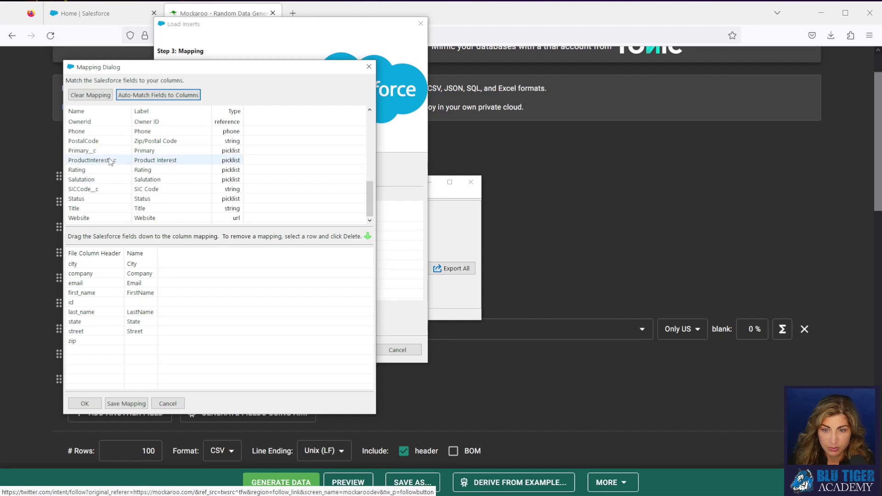
{"action": "left_click_drag", "start_coordinate": [124, 142], "coordinate": [152, 342]}
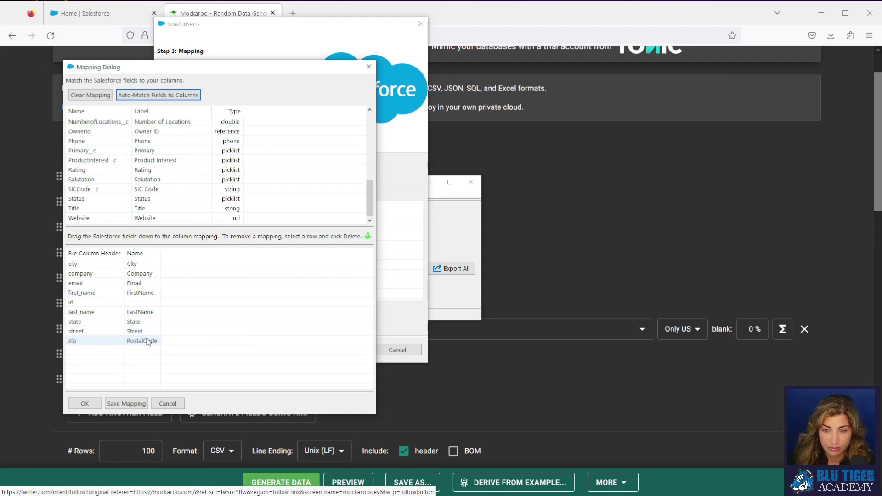
Accept the mapping and run the Lead insert, confirming the warning; 100 succeed with 0 errors
{"action": "left_click", "coordinate": [90, 407]}
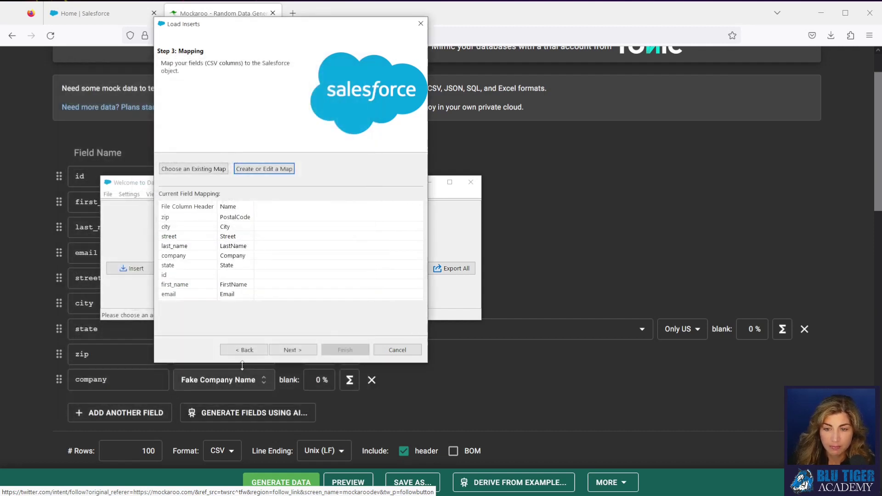
{"action": "left_click", "coordinate": [300, 351]}
{"action": "left_click", "coordinate": [346, 350]}
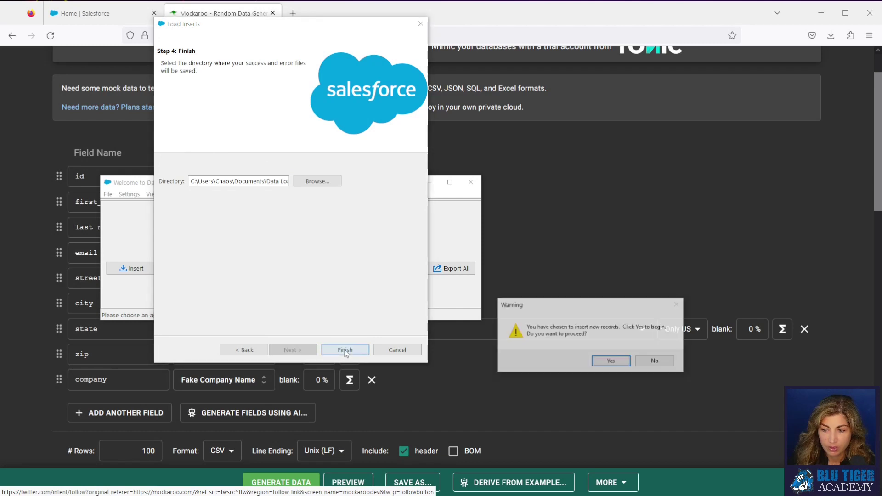
{"action": "left_click", "coordinate": [604, 364]}
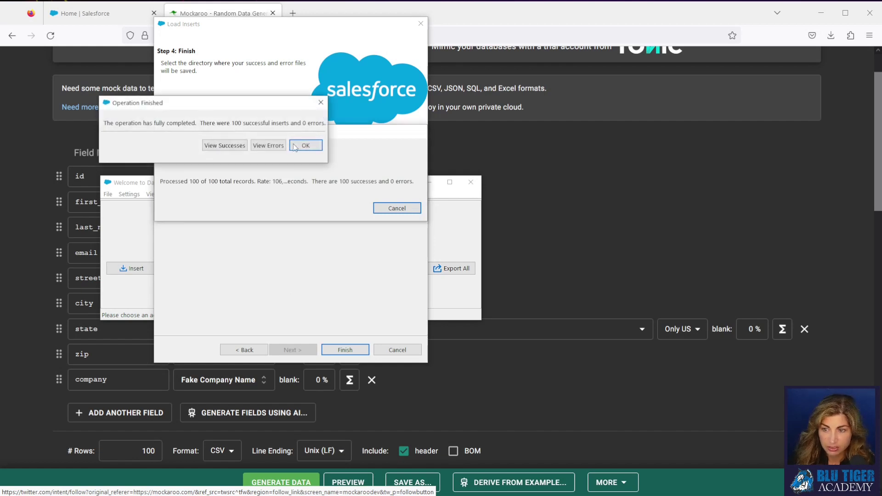
{"action": "left_click", "coordinate": [309, 145]}
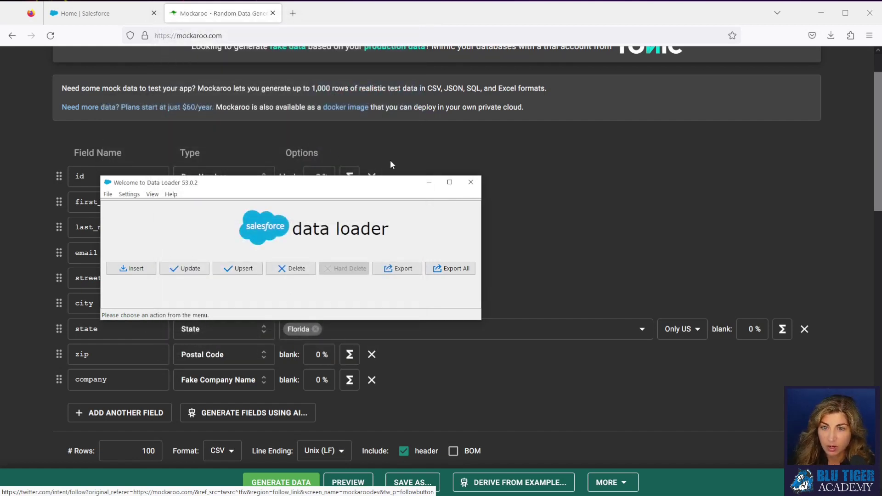
Show the Today's Leads view under Leads and scroll through the 100 Florida leads
{"action": "left_click", "coordinate": [90, 15]}
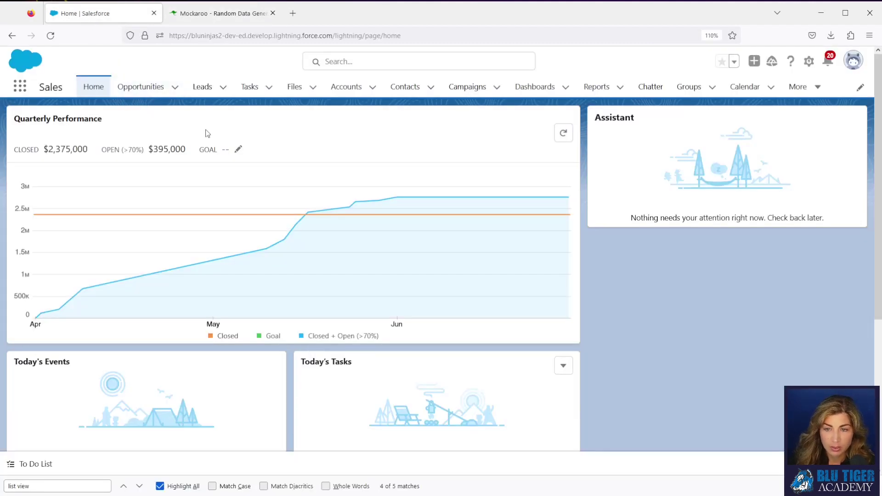
{"action": "left_click", "coordinate": [202, 87]}
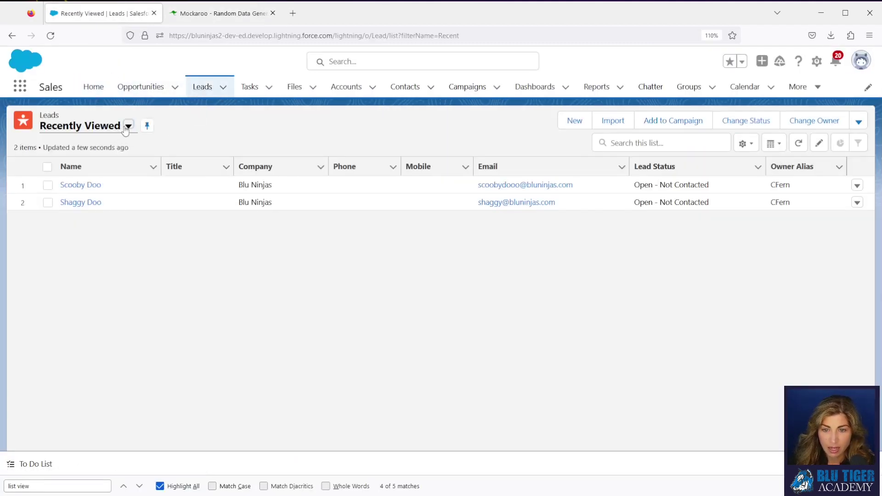
{"action": "left_click", "coordinate": [129, 126]}
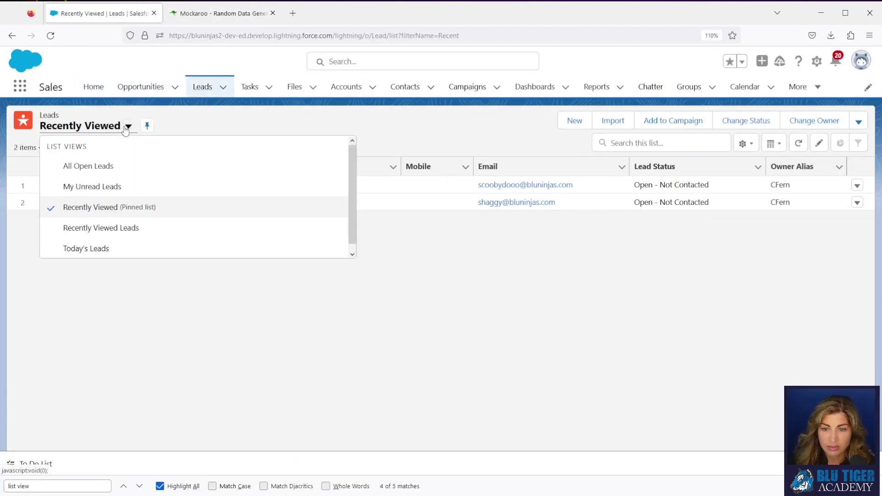
{"action": "left_click", "coordinate": [103, 250]}
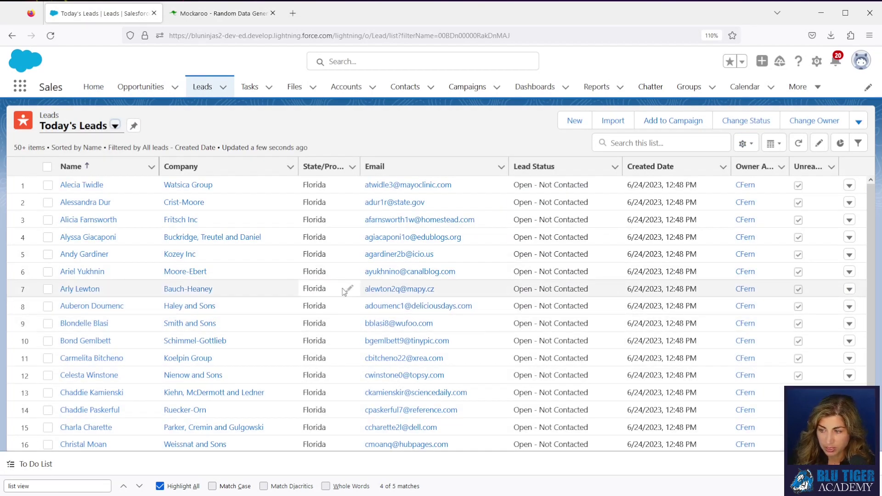
{"action": "scroll", "coordinate": [343, 291], "scroll_direction": "down", "scroll_amount": 5}
{"action": "scroll", "coordinate": [344, 292], "scroll_direction": "down", "scroll_amount": 10}
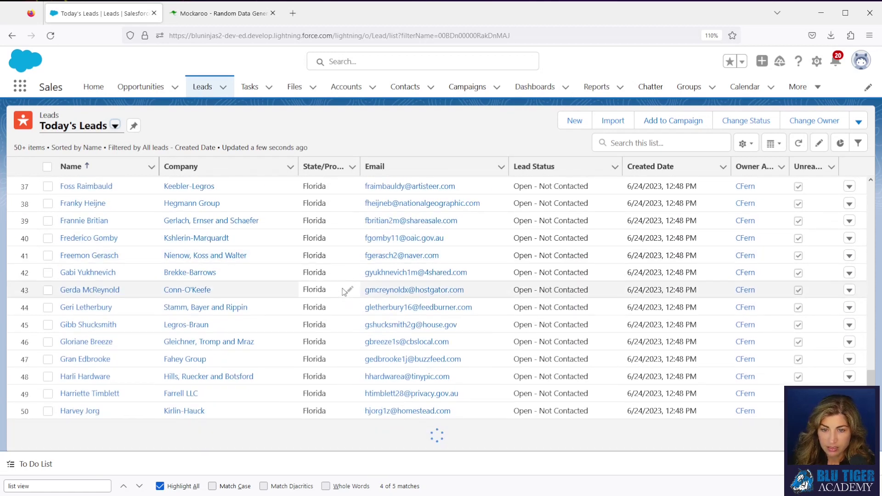
{"action": "scroll", "coordinate": [344, 291], "scroll_direction": "down", "scroll_amount": 15}
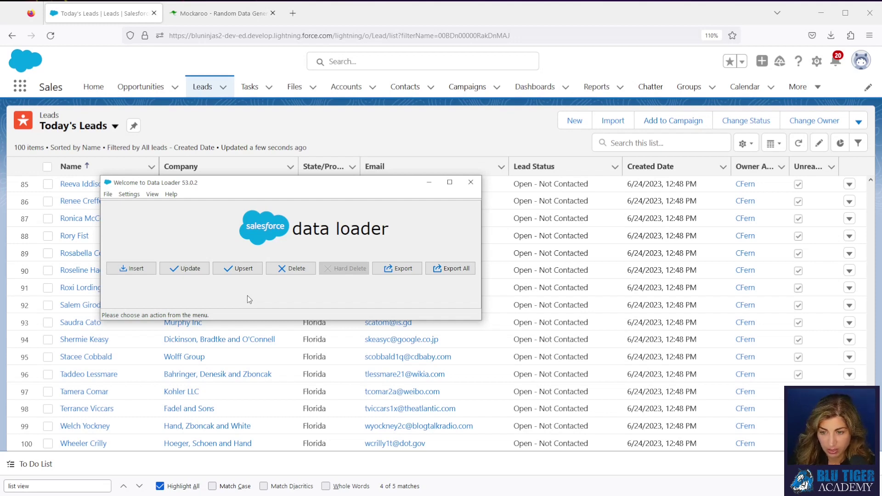
Start an Account insert from the Account and Contact Insert CSV and accept its 100 records
{"action": "left_click", "coordinate": [139, 277]}
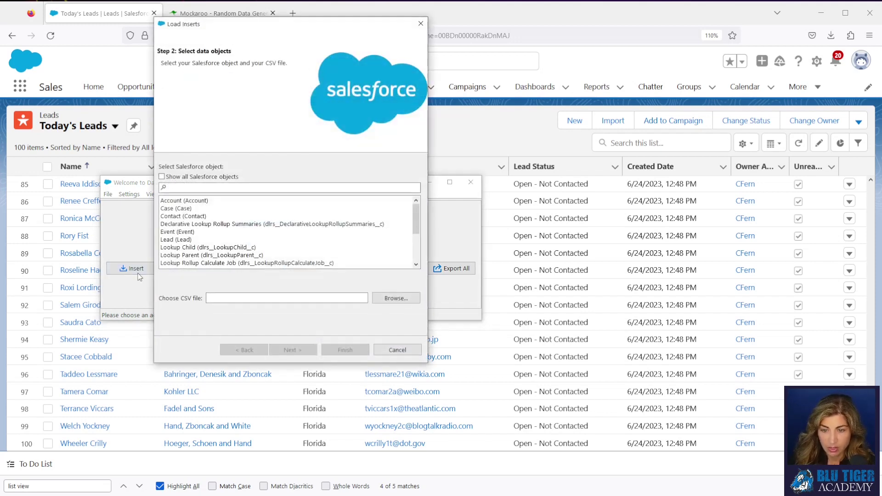
{"action": "left_click", "coordinate": [180, 200]}
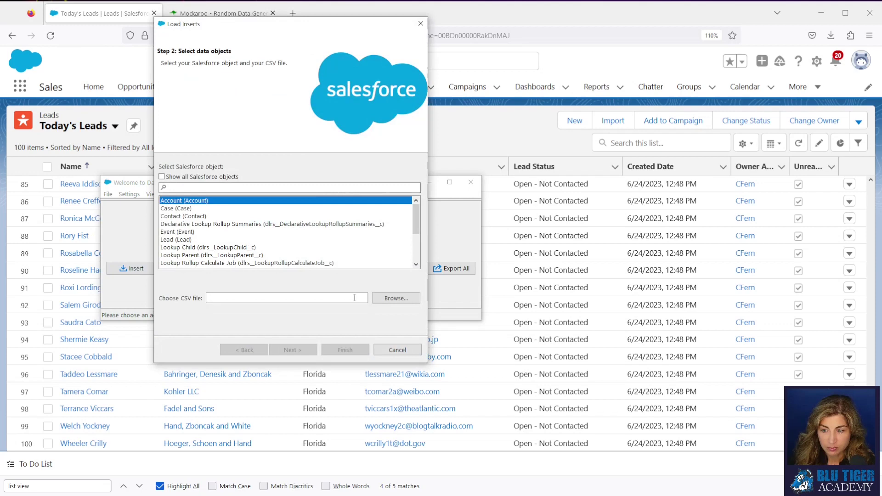
{"action": "left_click", "coordinate": [392, 298]}
{"action": "left_click", "coordinate": [346, 111]}
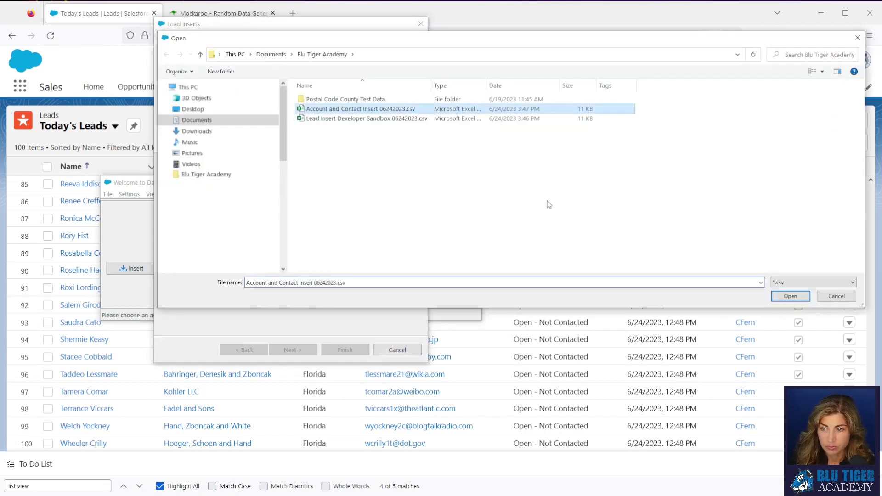
{"action": "left_click", "coordinate": [791, 295]}
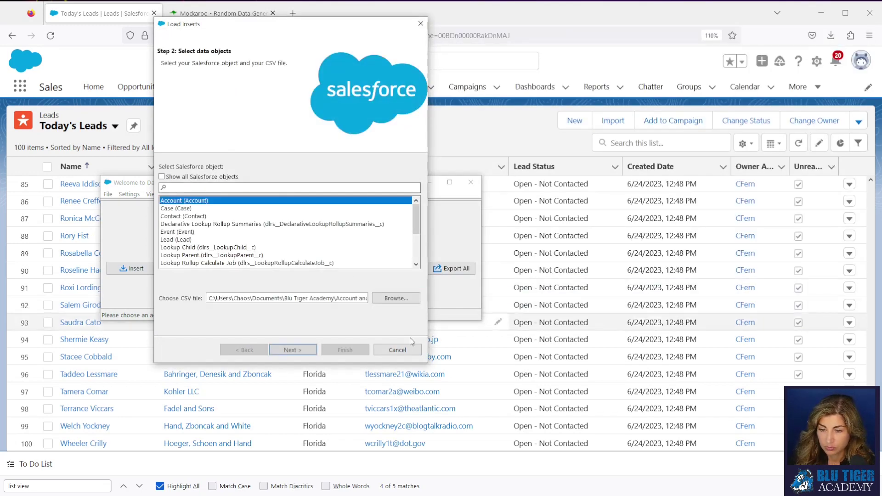
{"action": "left_click", "coordinate": [292, 349]}
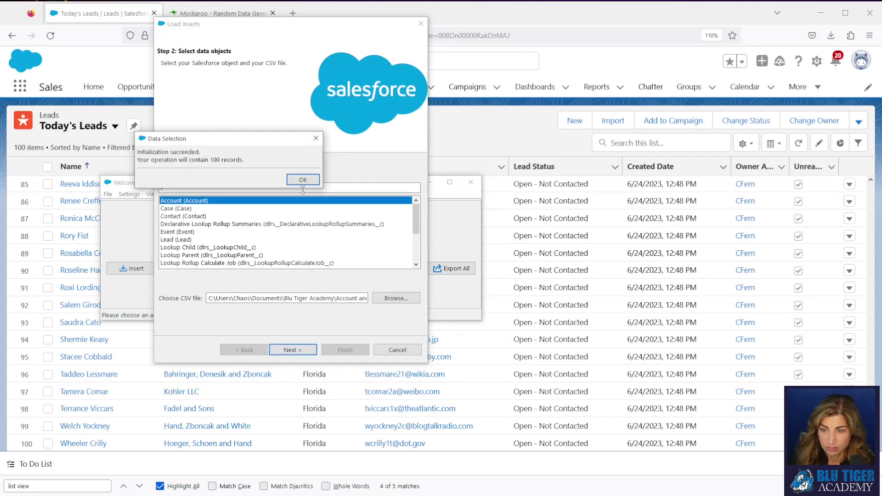
{"action": "left_click", "coordinate": [303, 180]}
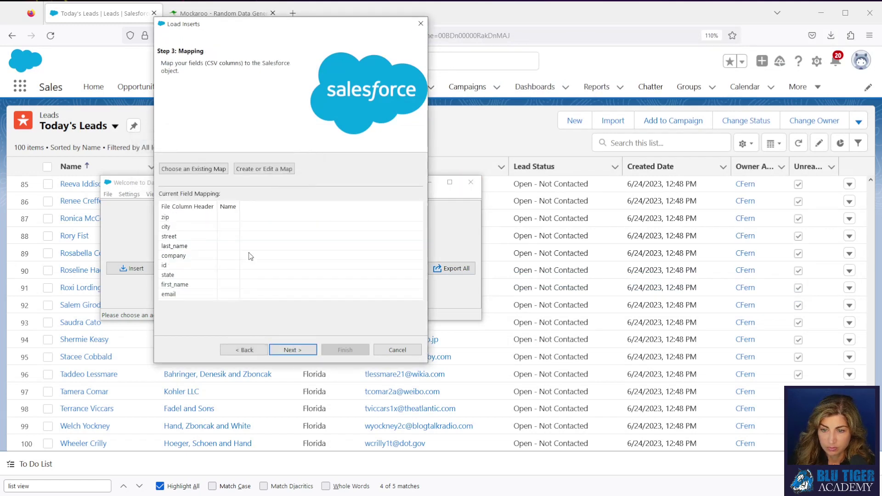
Auto-match the CSV columns to Account fields and remove the id-to-Id mapping
{"action": "left_click", "coordinate": [260, 170]}
{"action": "left_click", "coordinate": [235, 179]}
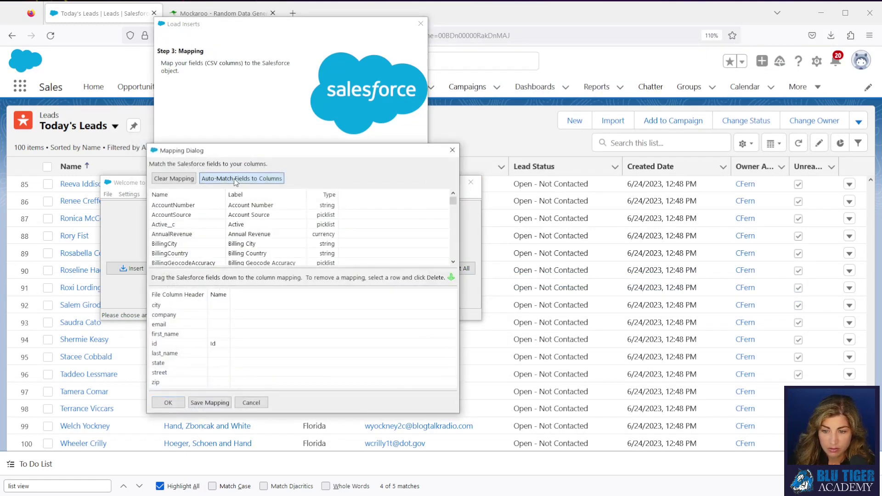
{"action": "left_click_drag", "start_coordinate": [287, 413], "coordinate": [292, 491]}
{"action": "left_click", "coordinate": [217, 384]}
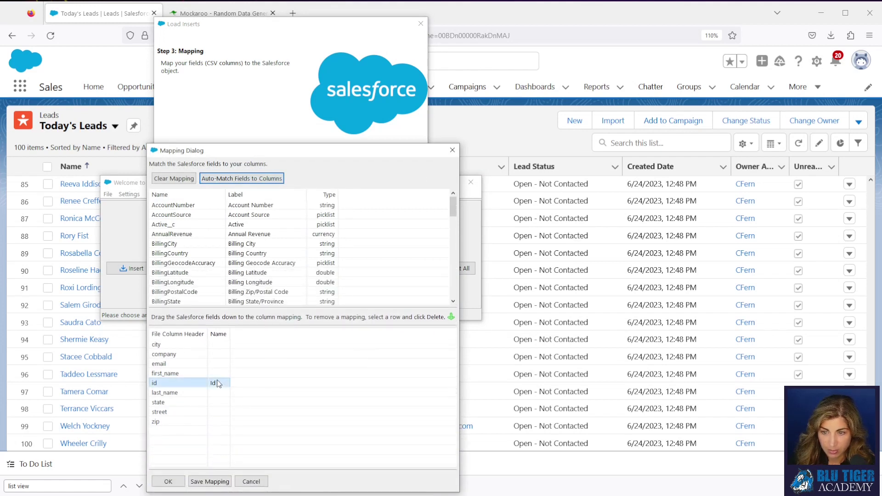
{"action": "key", "text": "Delete"}
Map city to BillingCity, state to BillingState and company to Name, then accept the mapping
{"action": "scroll", "coordinate": [239, 244], "scroll_direction": "down", "scroll_amount": 1}
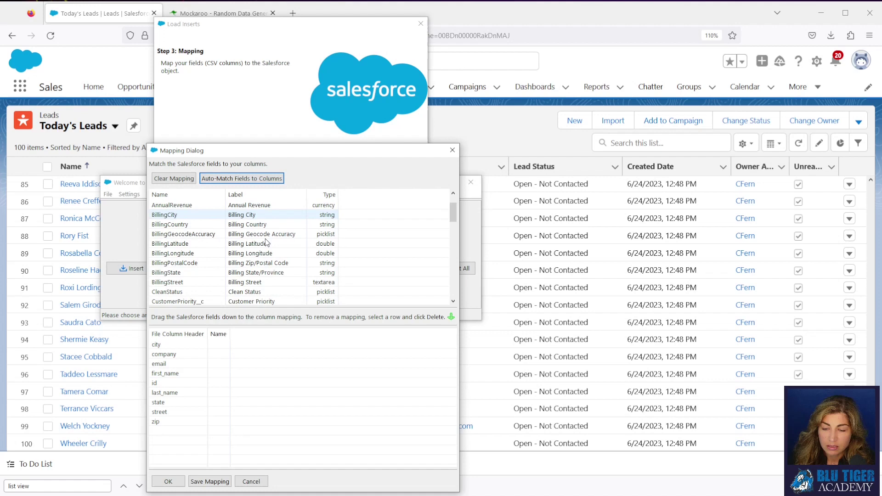
{"action": "left_click_drag", "start_coordinate": [187, 216], "coordinate": [216, 348]}
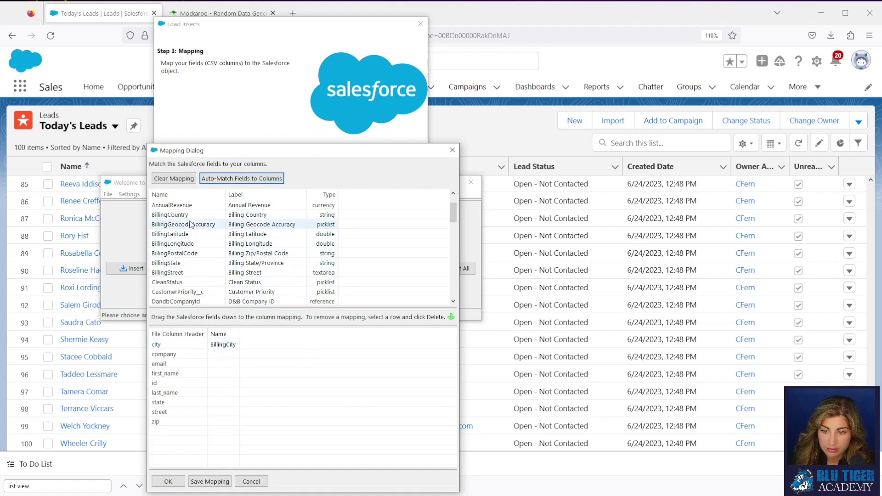
{"action": "left_click_drag", "start_coordinate": [190, 268], "coordinate": [234, 430]}
{"action": "scroll", "coordinate": [193, 257], "scroll_direction": "down", "scroll_amount": 3}
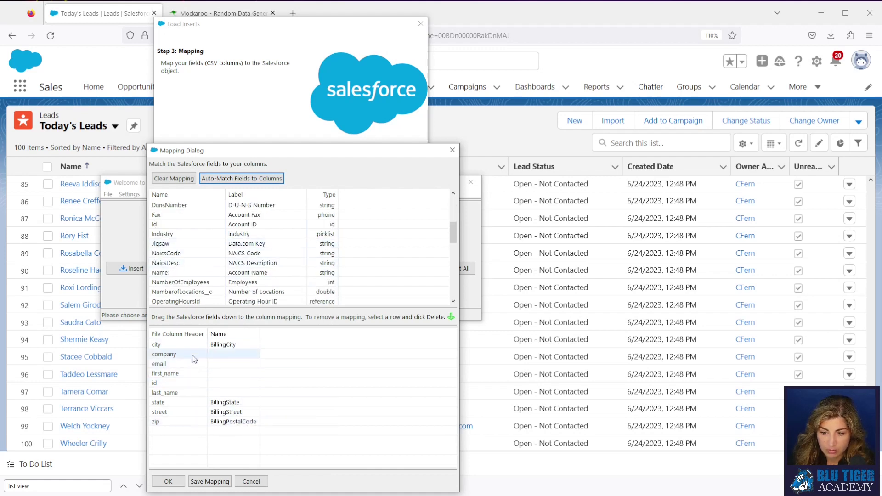
{"action": "left_click_drag", "start_coordinate": [200, 274], "coordinate": [225, 355]}
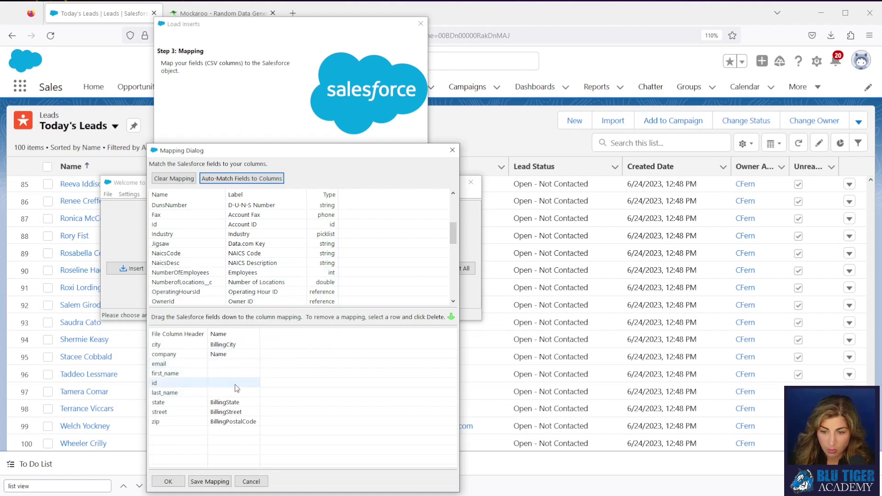
{"action": "left_click", "coordinate": [168, 482]}
Run the Account insert, confirm the warning, and open the success CSV in Excel
{"action": "left_click", "coordinate": [282, 352]}
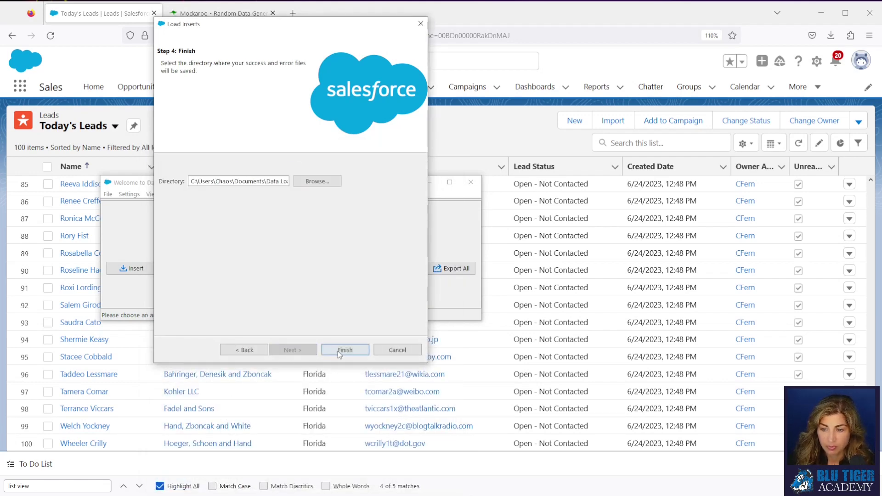
{"action": "left_click", "coordinate": [343, 351]}
{"action": "left_click", "coordinate": [611, 361]}
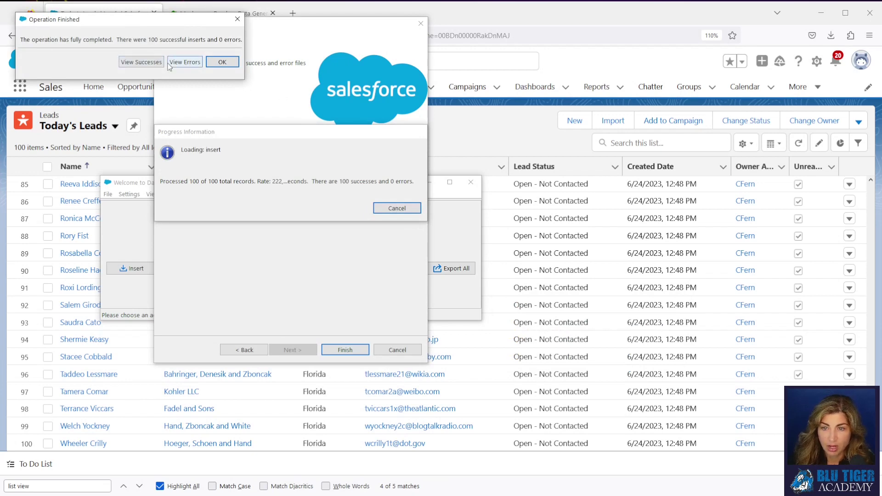
{"action": "left_click", "coordinate": [141, 62]}
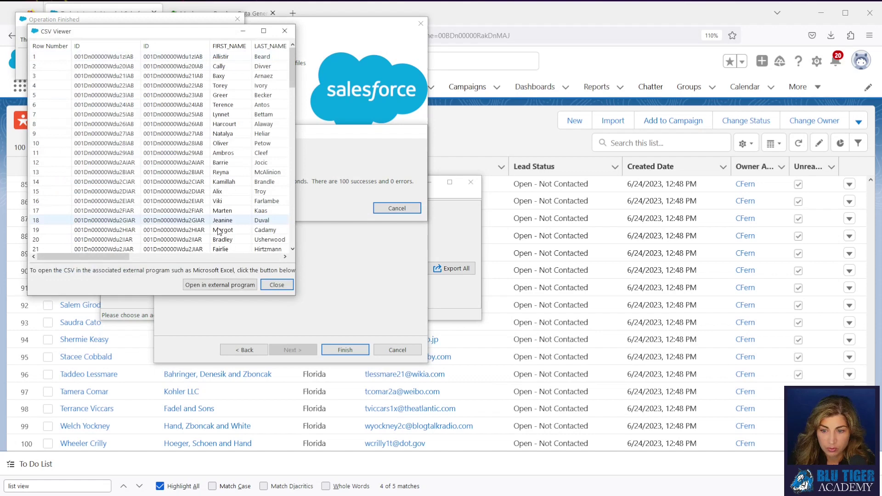
{"action": "left_click", "coordinate": [221, 285]}
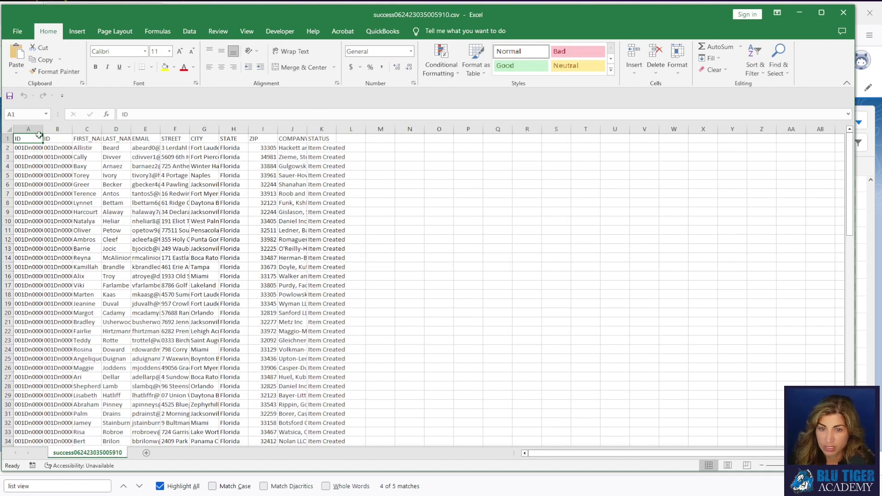
AutoFit columns A–K and inspect the duplicate ID and STATUS columns
{"action": "left_click_drag", "start_coordinate": [28, 129], "coordinate": [321, 142]}
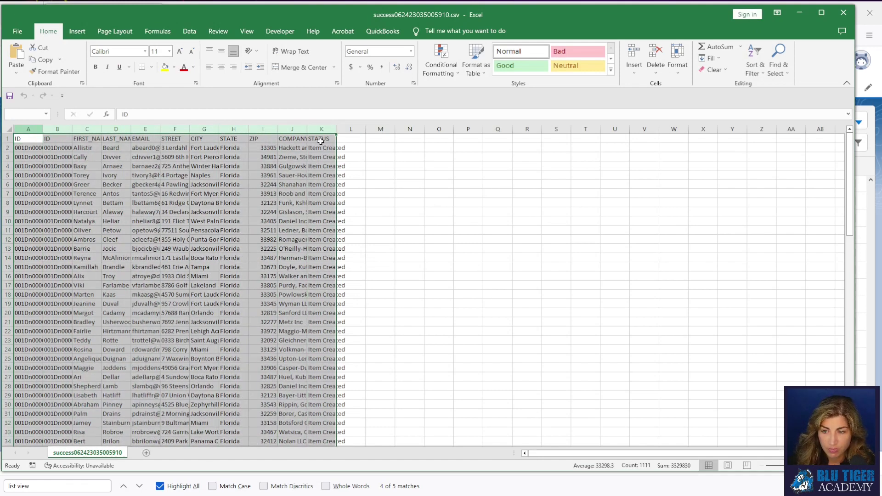
{"action": "double_click", "coordinate": [337, 128]}
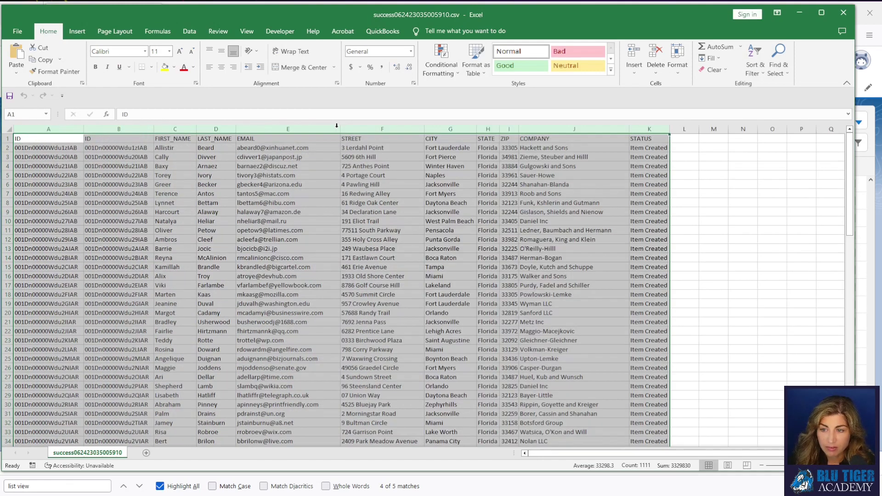
{"action": "left_click", "coordinate": [95, 141]}
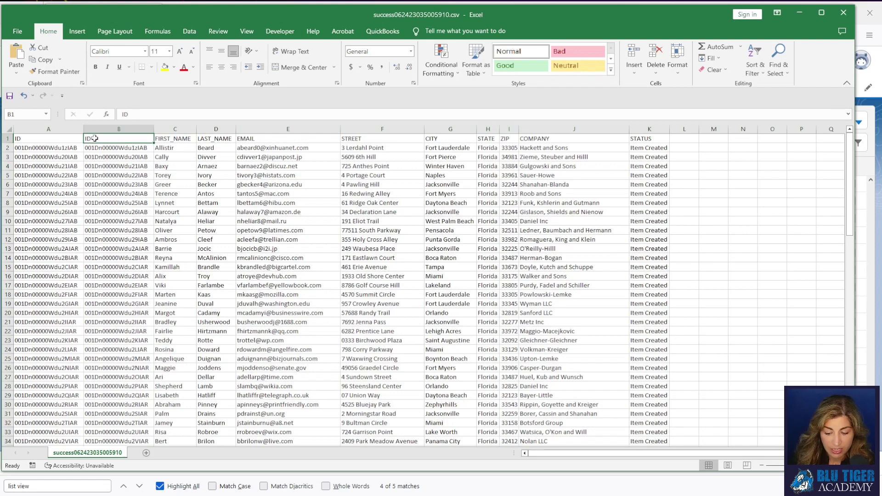
{"action": "left_click", "coordinate": [647, 140]}
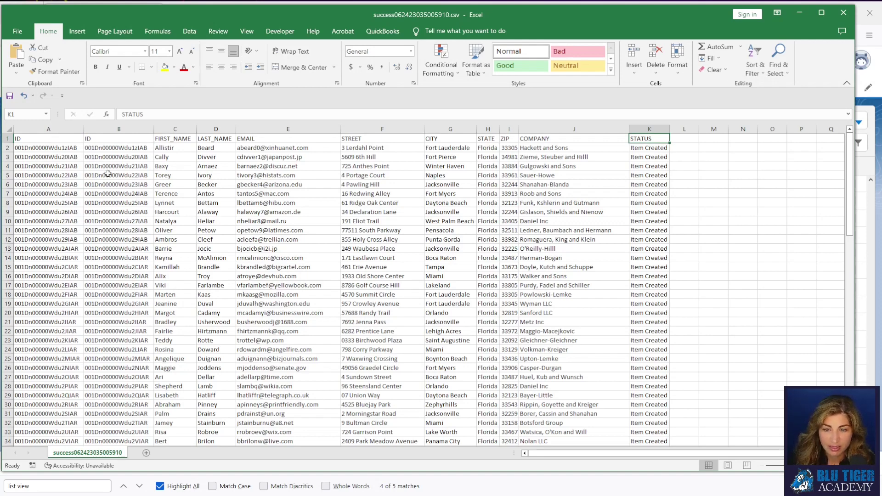
{"action": "left_click_drag", "start_coordinate": [108, 174], "coordinate": [113, 340]}
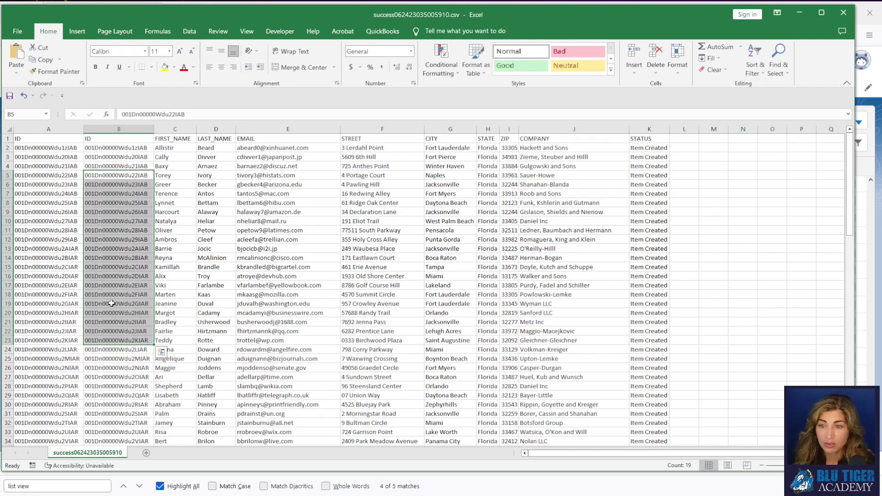
Delete the duplicate ID column B
{"action": "double_click", "coordinate": [660, 138]}
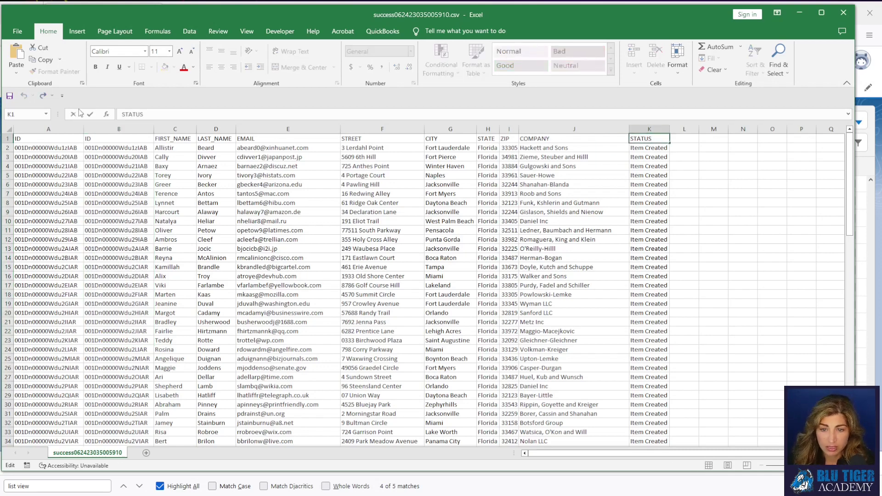
{"action": "left_click", "coordinate": [98, 140]}
{"action": "left_click", "coordinate": [100, 129]}
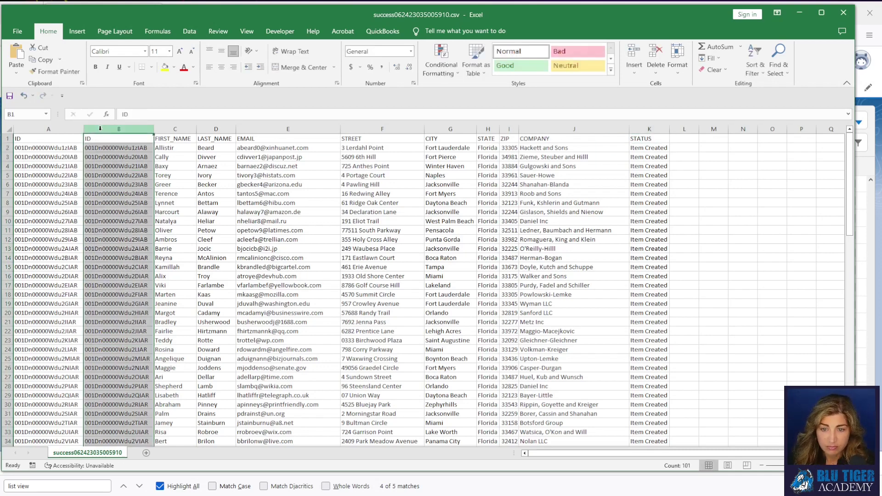
{"action": "right_click", "coordinate": [101, 129]}
{"action": "left_click", "coordinate": [124, 226]}
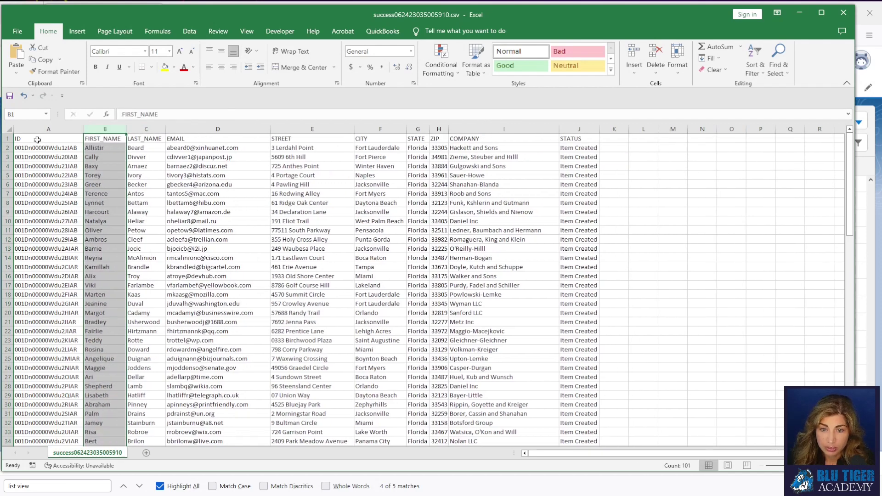
Rename the A1 header from ID to AccountId
{"action": "left_click", "coordinate": [38, 140]}
{"action": "type", "text": "AccountId"}
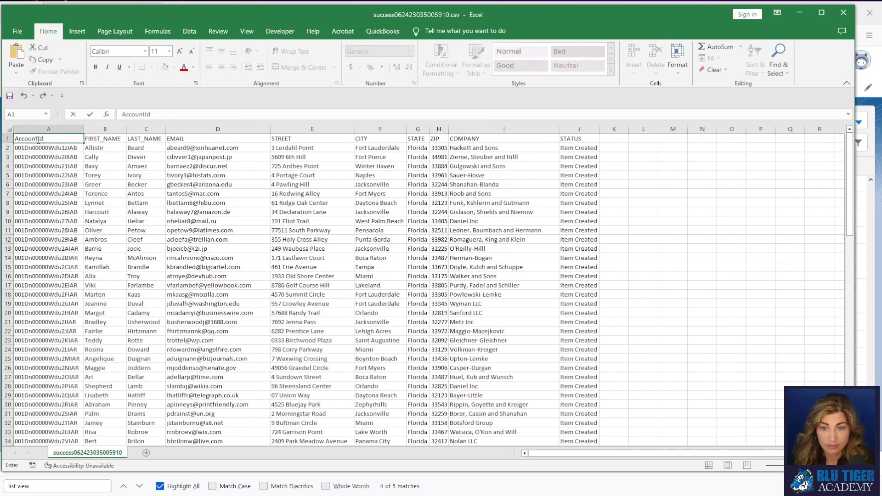
{"action": "left_click", "coordinate": [113, 182]}
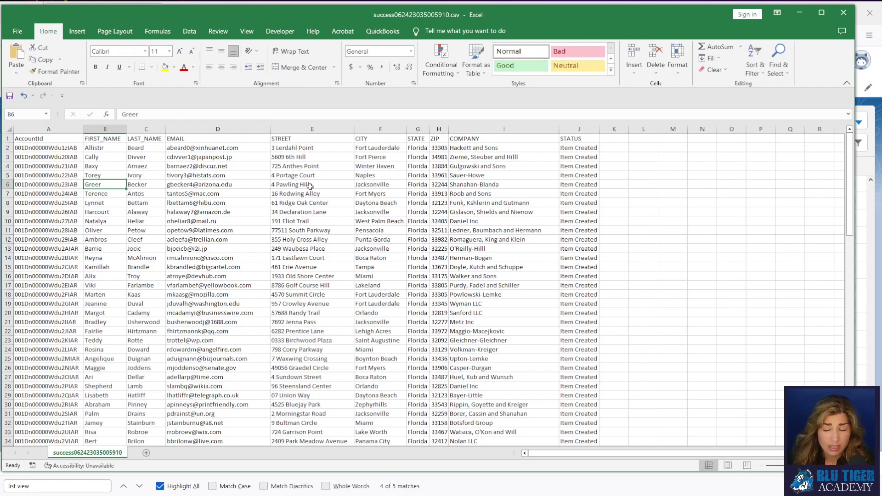
Delete the STATUS column
{"action": "left_click", "coordinate": [582, 127]}
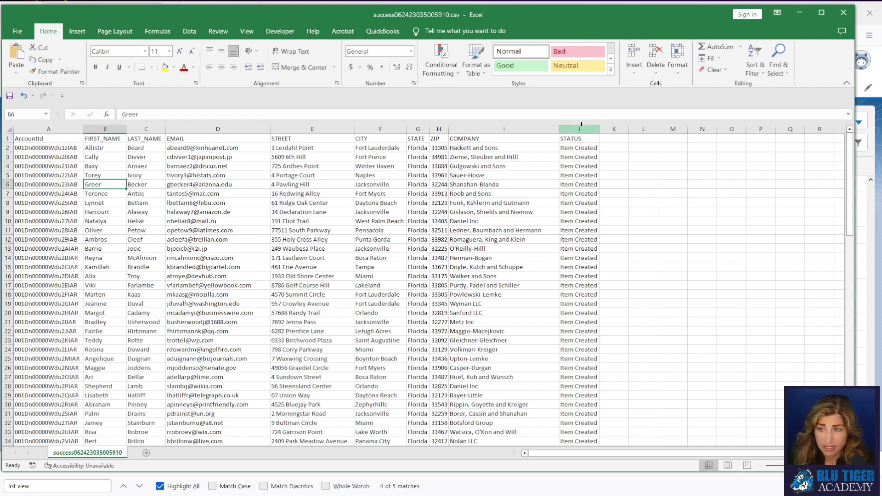
{"action": "right_click", "coordinate": [578, 168]}
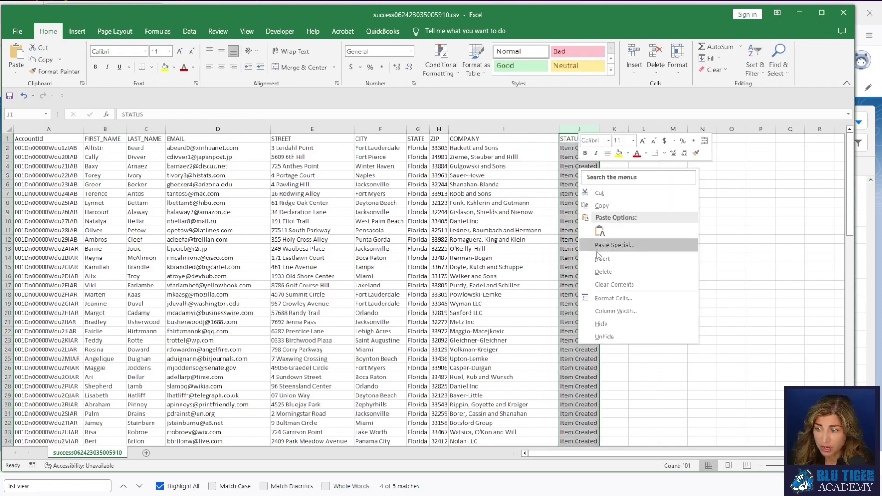
{"action": "left_click", "coordinate": [606, 273]}
{"action": "left_click", "coordinate": [404, 237]}
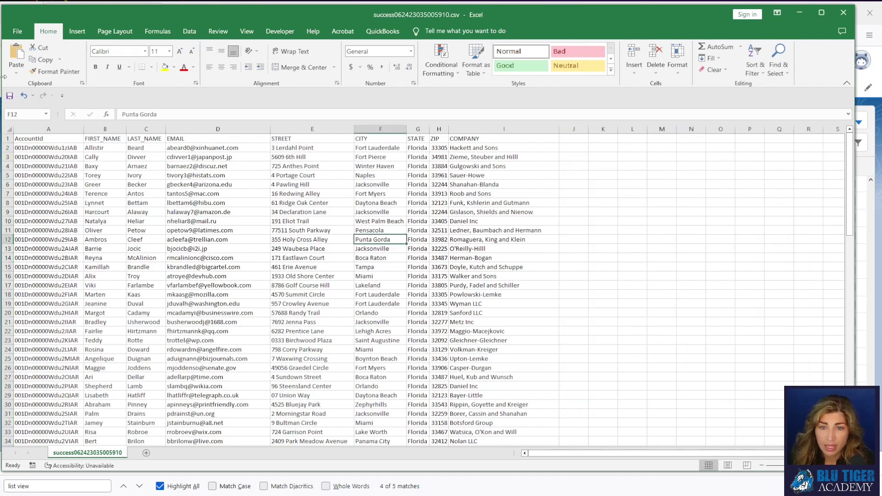
Save As Contact Insert 06242023.csv in the Blu Tiger Academy folder, keeping CSV format
{"action": "left_click", "coordinate": [26, 35]}
{"action": "left_click", "coordinate": [40, 163]}
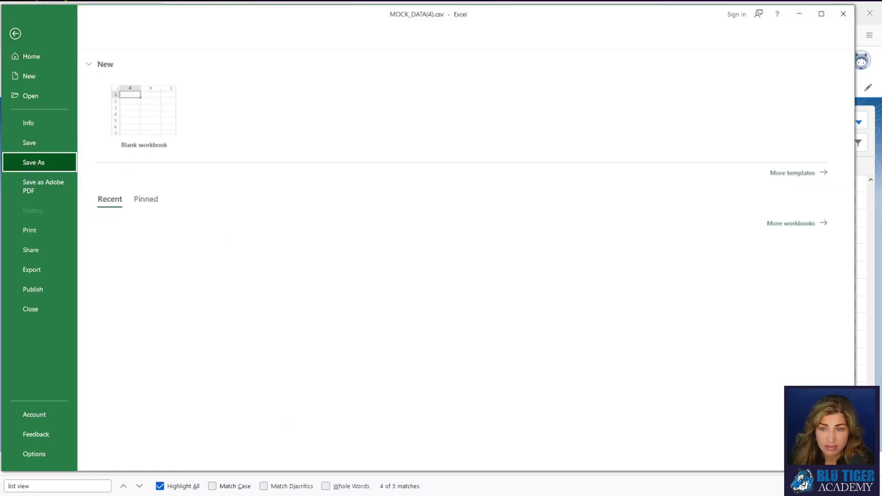
{"action": "left_click", "coordinate": [320, 145]}
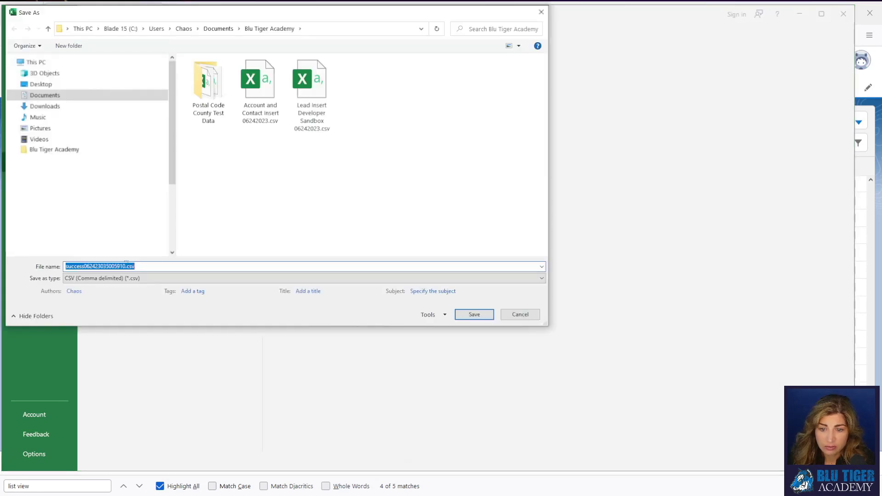
{"action": "left_click", "coordinate": [111, 266]}
{"action": "left_click_drag", "start_coordinate": [125, 266], "coordinate": [53, 267]}
{"action": "type", "text": "Contact Insert 06242023"}
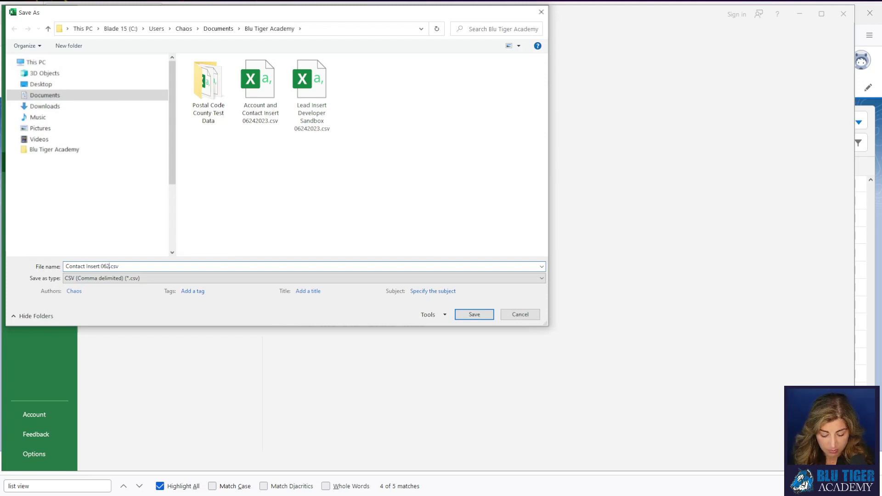
{"action": "left_click", "coordinate": [475, 315]}
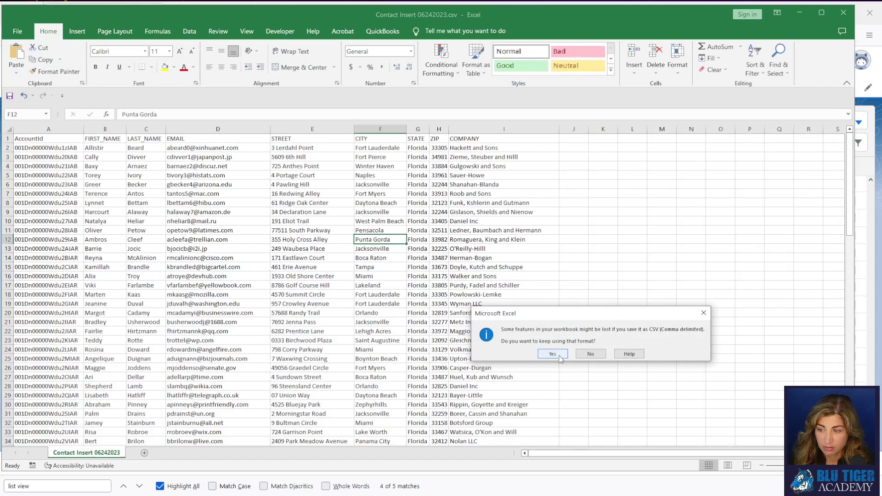
{"action": "left_click", "coordinate": [552, 353]}
{"action": "left_click", "coordinate": [311, 303]}
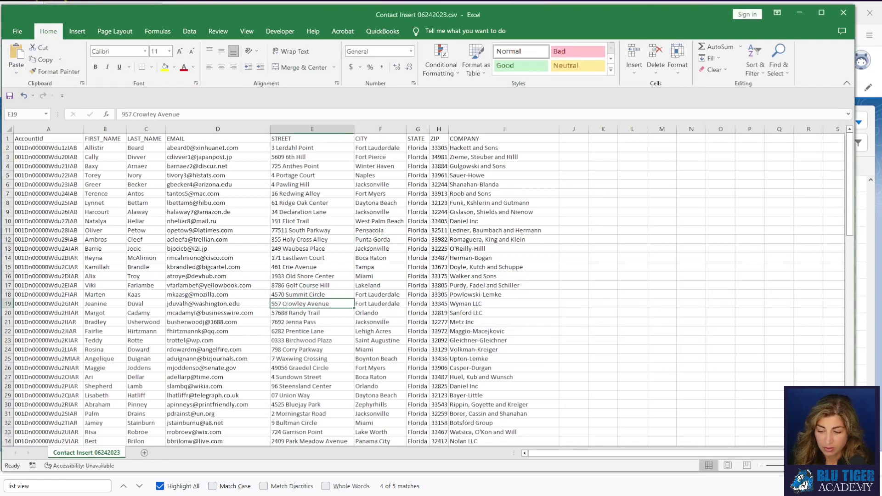
Back in Data Loader, close the success viewer and the finished-operation message
{"action": "key", "text": "alt+Tab"}
{"action": "left_click", "coordinate": [278, 286]}
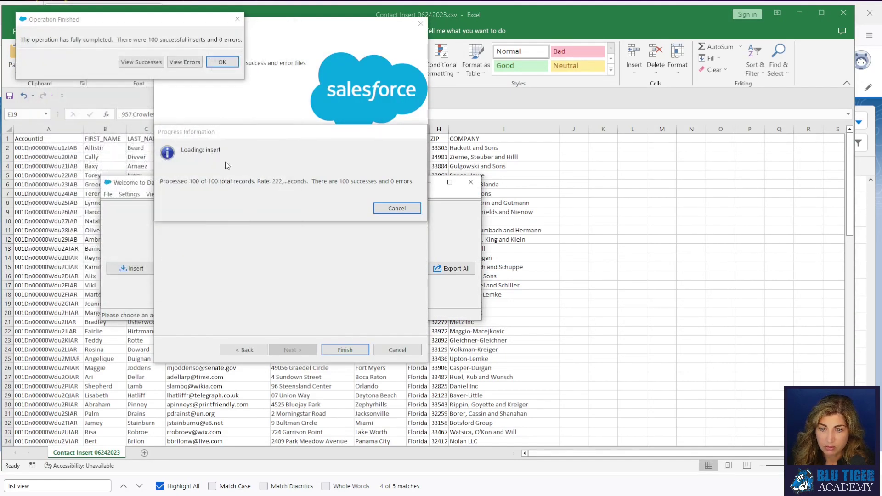
{"action": "left_click", "coordinate": [223, 61]}
Begin a Contact insert from Contact Insert 06242023.csv, accepting its 100 records
{"action": "left_click", "coordinate": [146, 268]}
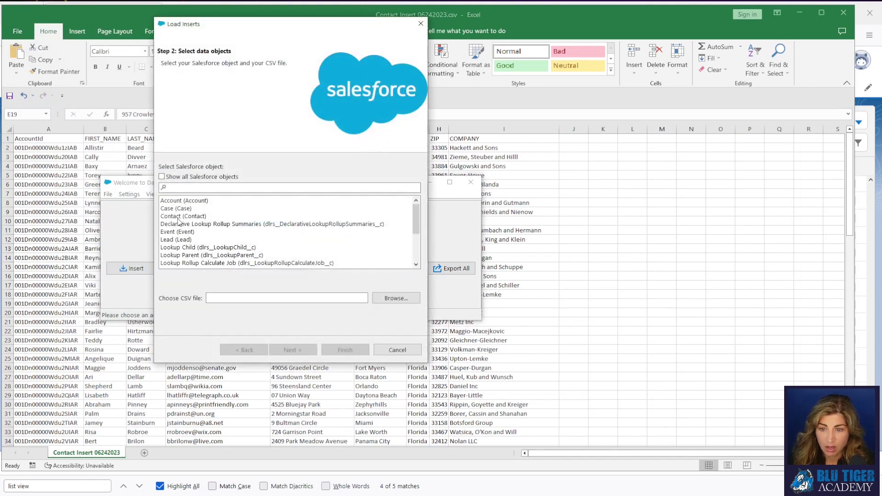
{"action": "left_click", "coordinate": [179, 217]}
{"action": "left_click", "coordinate": [396, 298]}
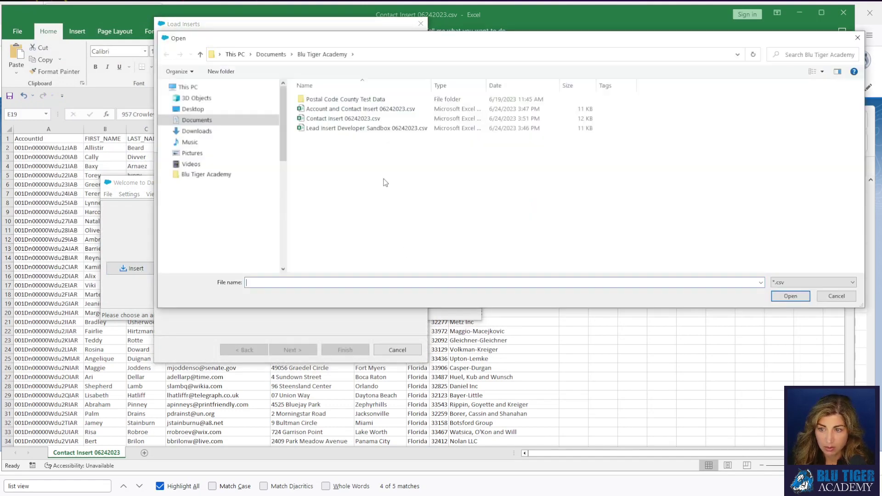
{"action": "left_click", "coordinate": [368, 119]}
{"action": "left_click", "coordinate": [778, 295]}
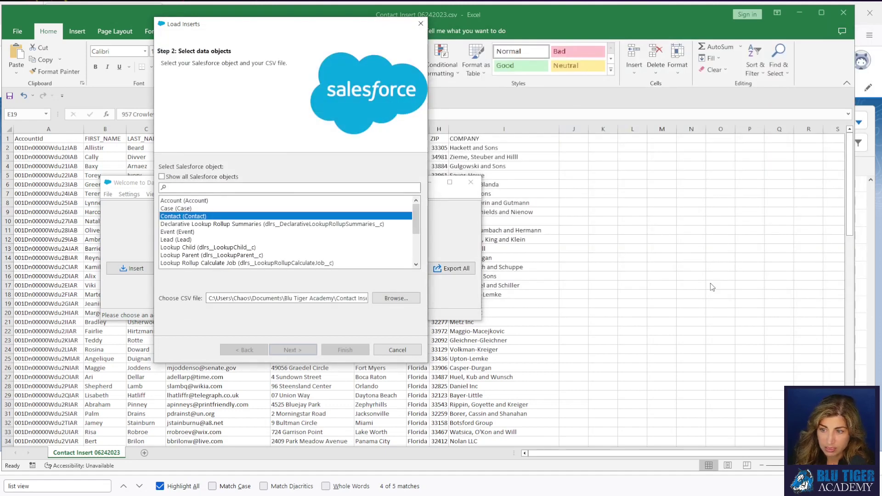
{"action": "left_click", "coordinate": [292, 349]}
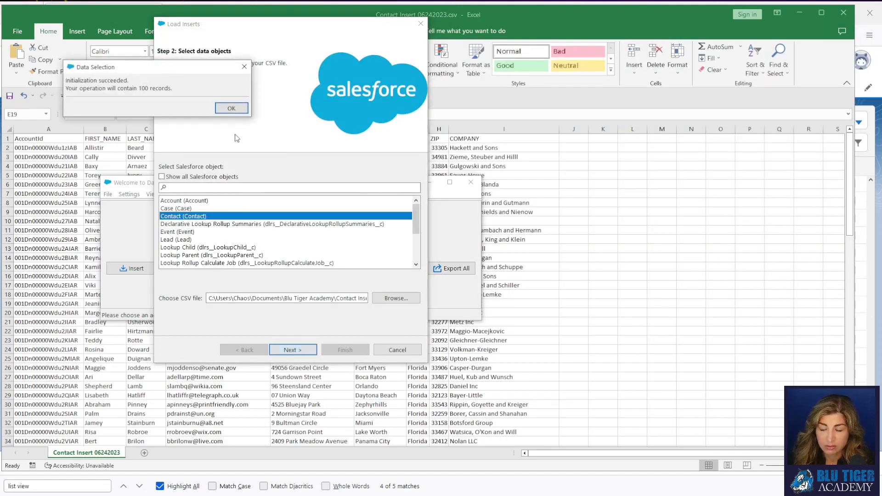
{"action": "left_click", "coordinate": [225, 109]}
{"action": "left_click", "coordinate": [243, 170]}
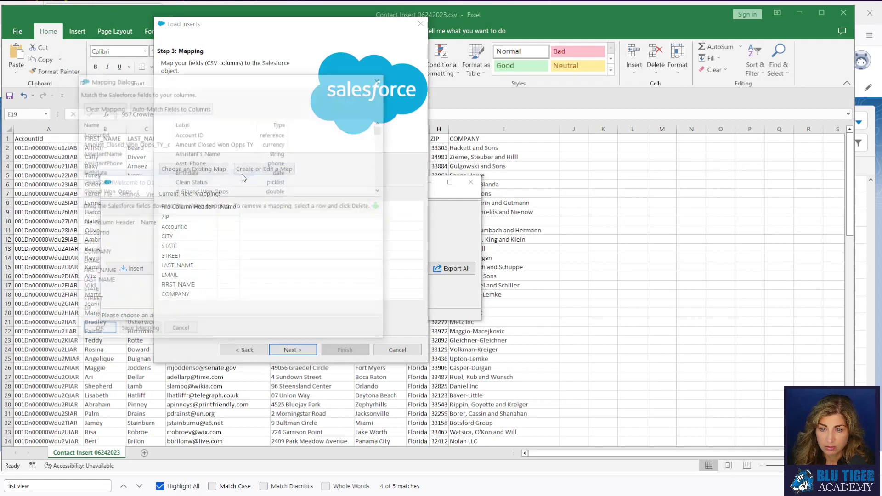
Map FirstName, LastName, MailingCity, MailingState, MailingStreet and MailingPostalCode to the file columns
{"action": "left_click", "coordinate": [182, 107]}
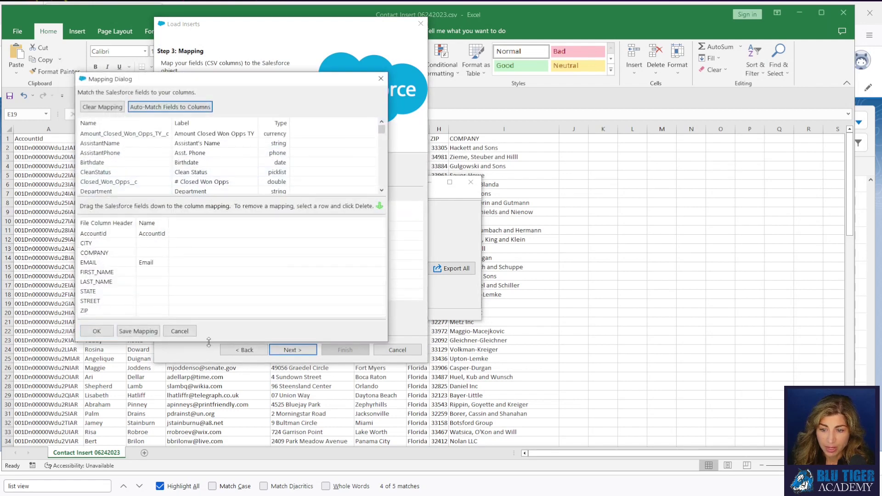
{"action": "left_click_drag", "start_coordinate": [208, 343], "coordinate": [219, 414]}
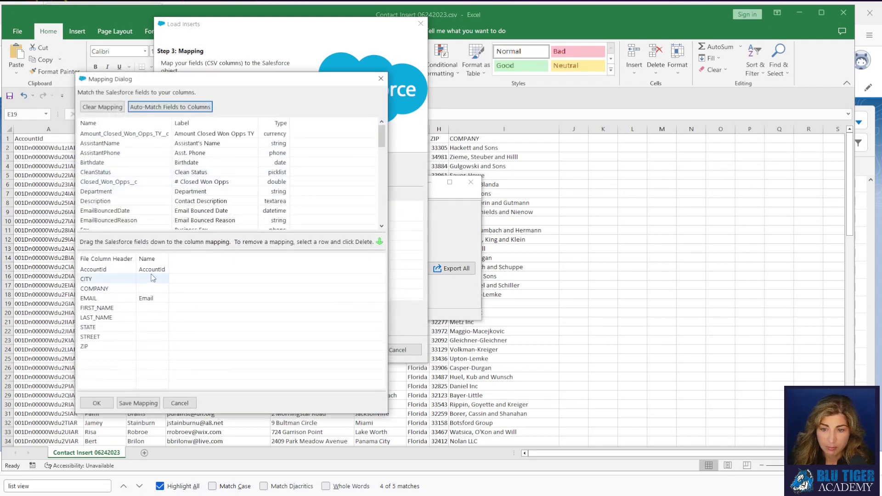
{"action": "scroll", "coordinate": [144, 197], "scroll_direction": "down", "scroll_amount": 2}
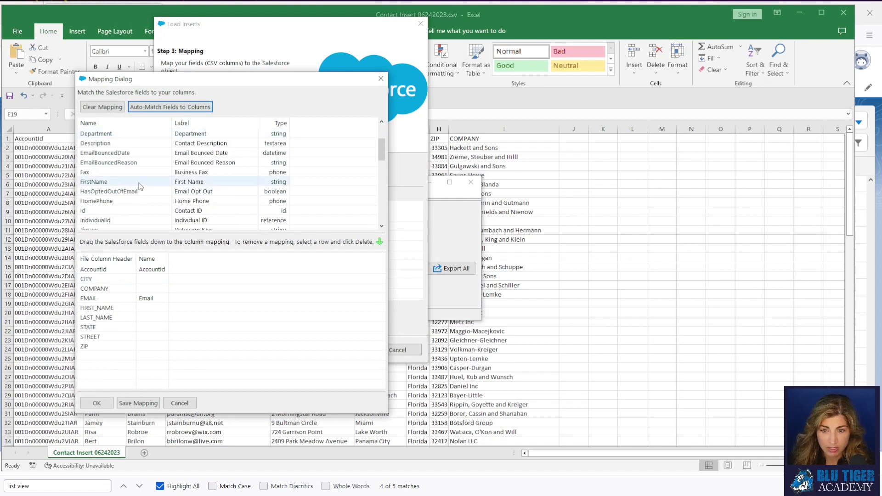
{"action": "left_click_drag", "start_coordinate": [143, 182], "coordinate": [152, 317]}
{"action": "scroll", "coordinate": [144, 188], "scroll_direction": "down", "scroll_amount": 2}
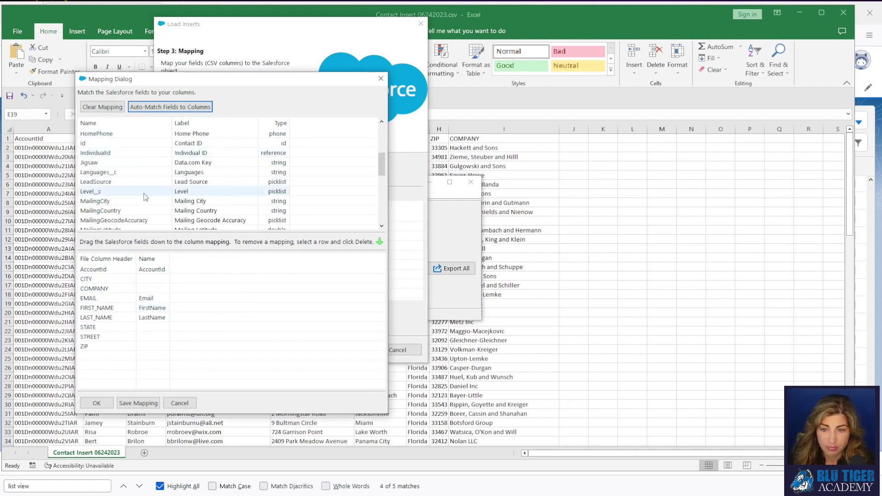
{"action": "left_click_drag", "start_coordinate": [145, 197], "coordinate": [152, 279]}
{"action": "scroll", "coordinate": [145, 193], "scroll_direction": "down", "scroll_amount": 2}
{"action": "left_click_drag", "start_coordinate": [143, 191], "coordinate": [143, 327]}
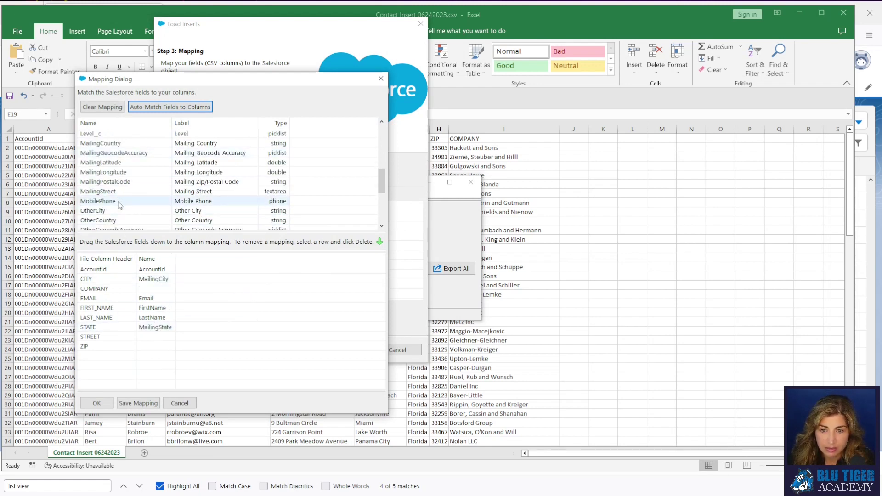
{"action": "left_click_drag", "start_coordinate": [117, 192], "coordinate": [144, 337]}
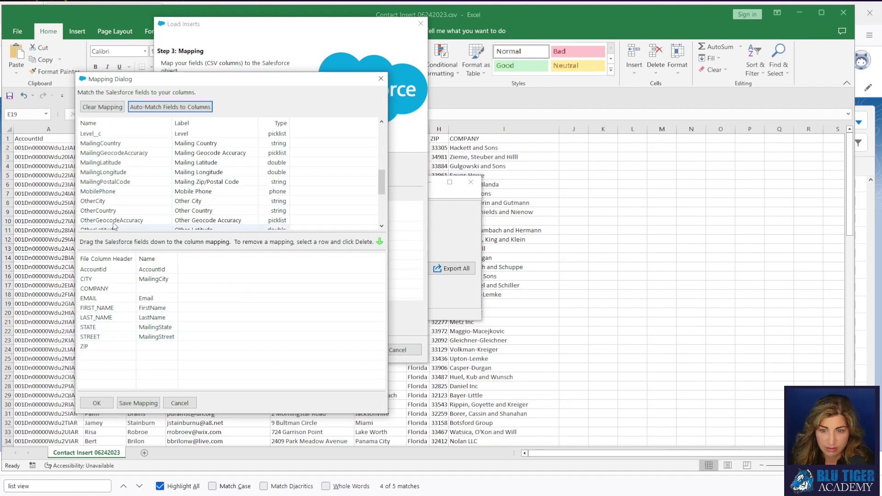
{"action": "left_click_drag", "start_coordinate": [115, 181], "coordinate": [146, 346]}
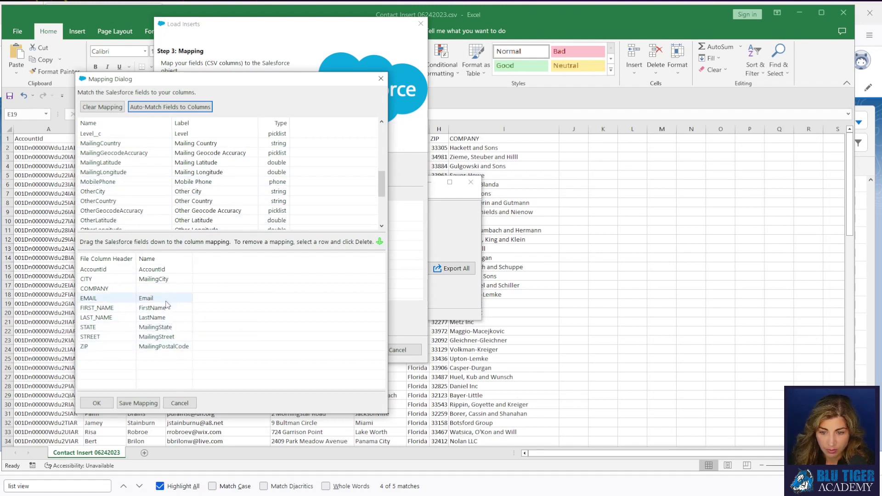
{"action": "left_click", "coordinate": [97, 403]}
Insert all 100 contacts, confirm the warning, and close the results
{"action": "left_click", "coordinate": [289, 350]}
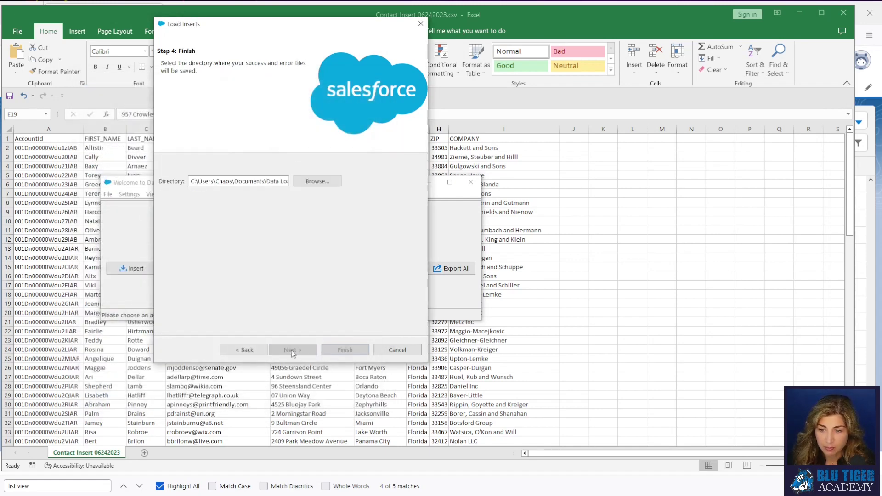
{"action": "left_click", "coordinate": [345, 350]}
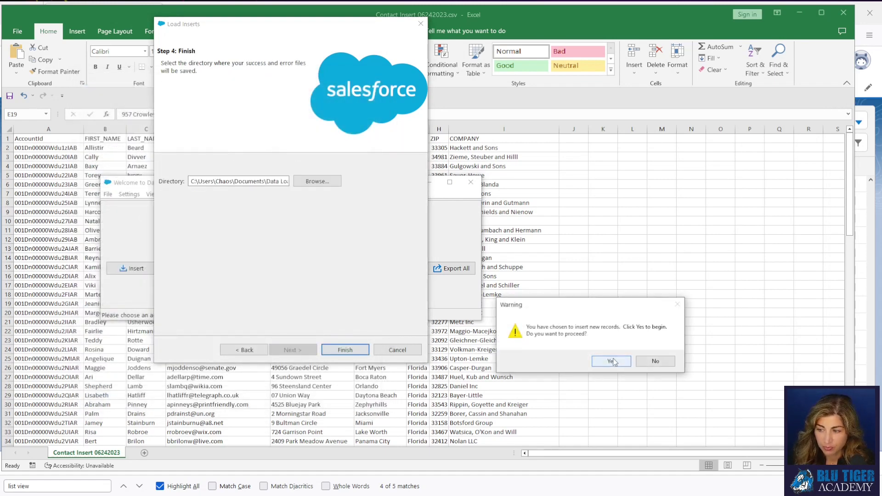
{"action": "left_click", "coordinate": [611, 361]}
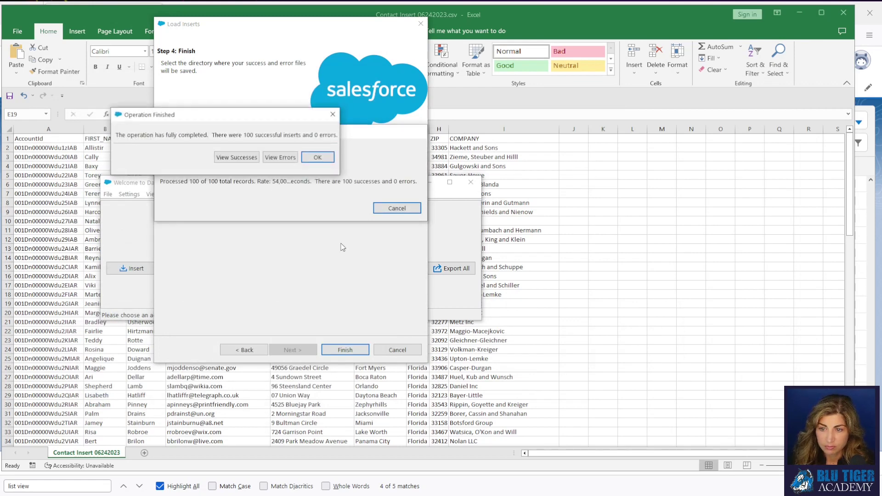
{"action": "left_click", "coordinate": [317, 158]}
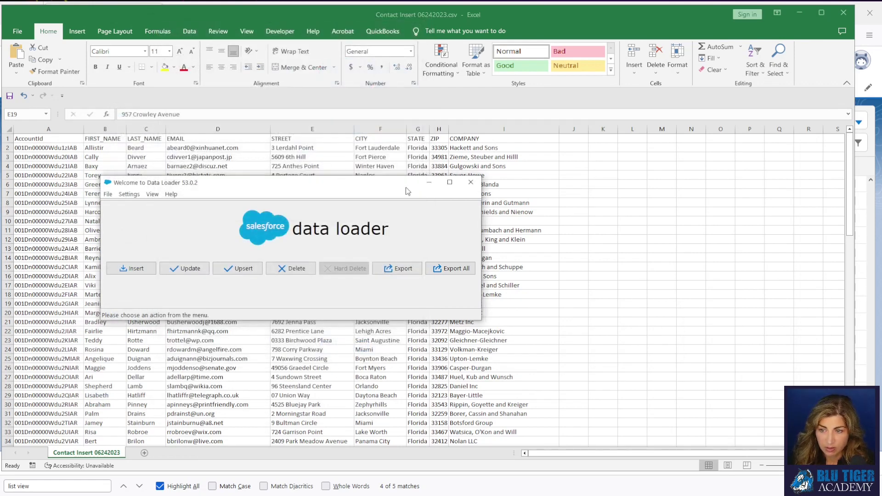
Sort the contact rows A to Z by COMPANY
{"action": "left_click", "coordinate": [286, 231]}
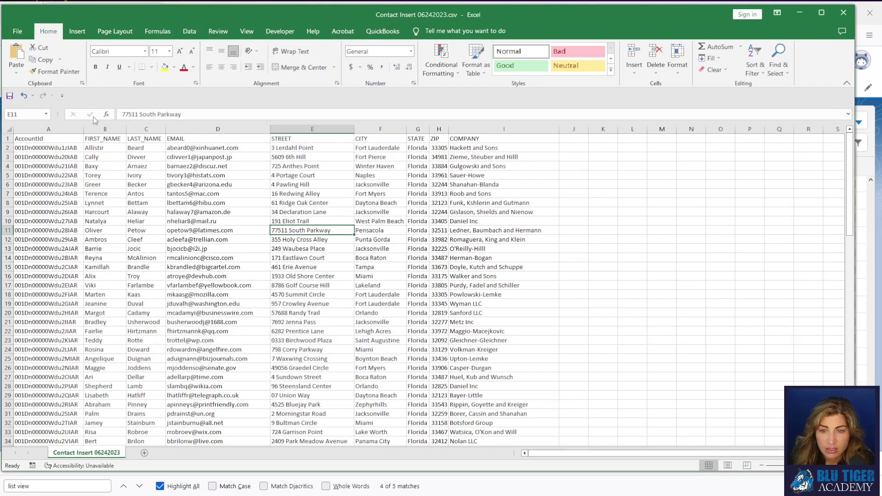
{"action": "left_click", "coordinate": [204, 183]}
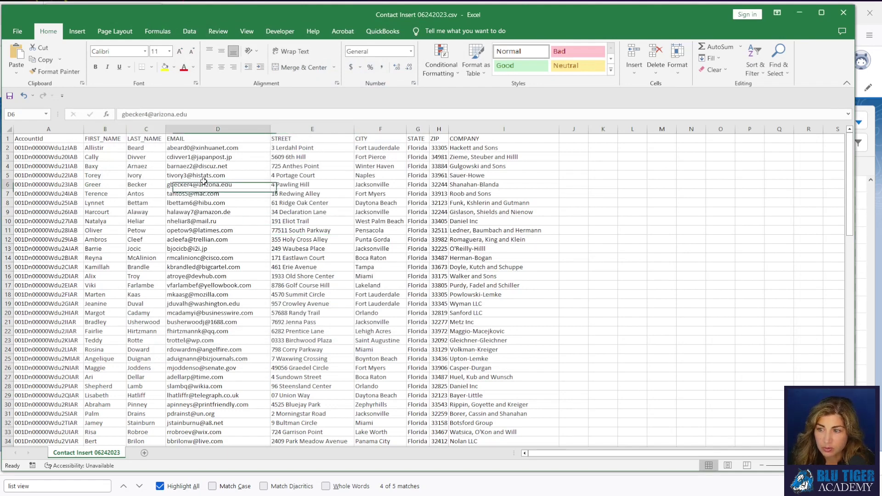
{"action": "left_click", "coordinate": [189, 31]}
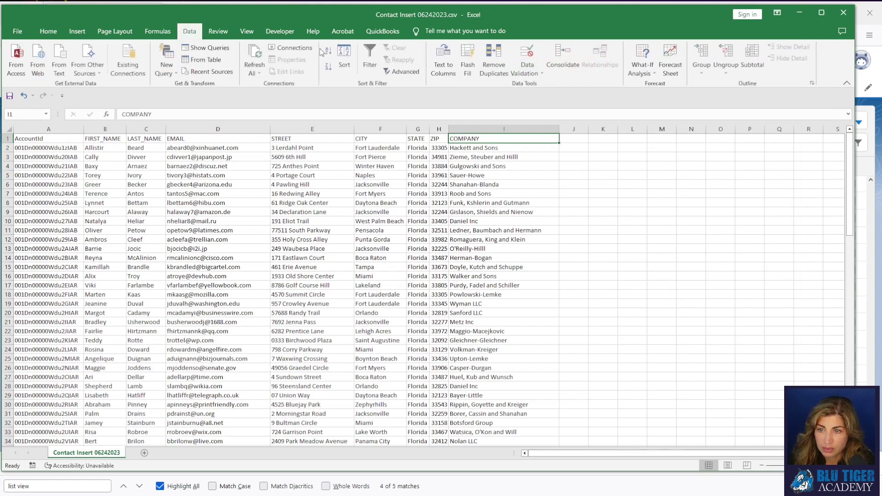
{"action": "left_click", "coordinate": [328, 52]}
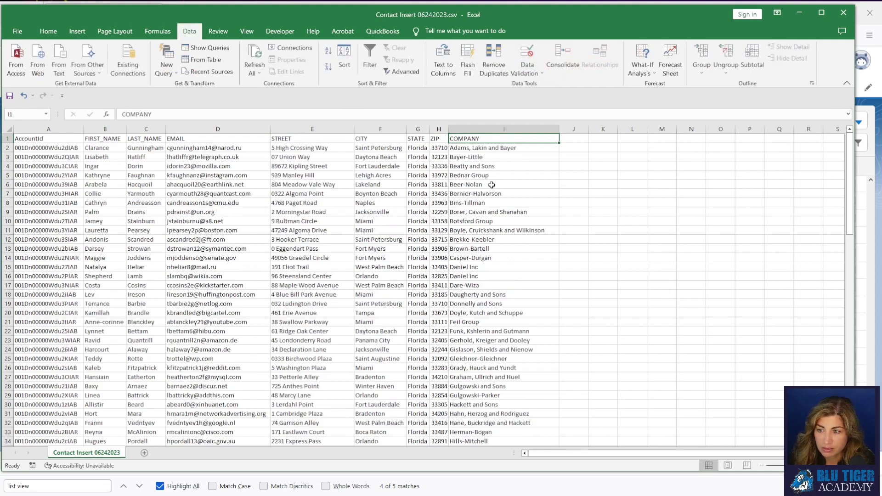
Locate the two Daniel Inc rows and copy the account ID in A15
{"action": "left_click", "coordinate": [456, 267]}
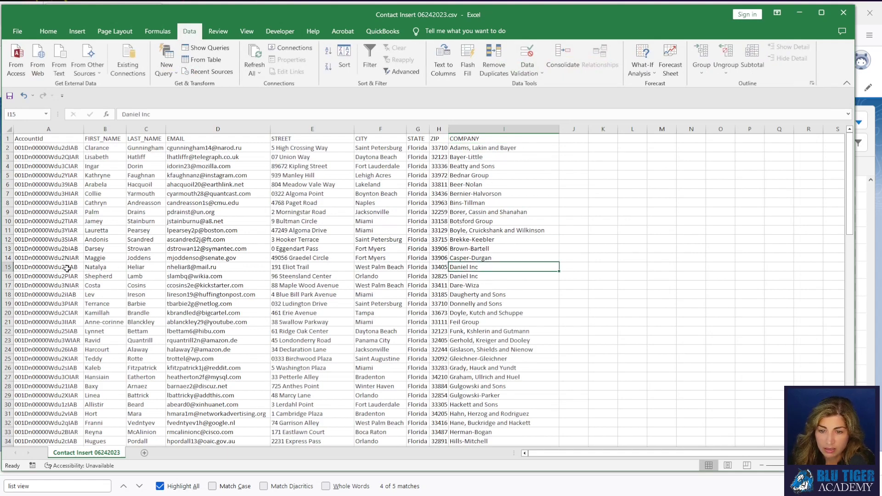
{"action": "left_click_drag", "start_coordinate": [68, 269], "coordinate": [465, 274]}
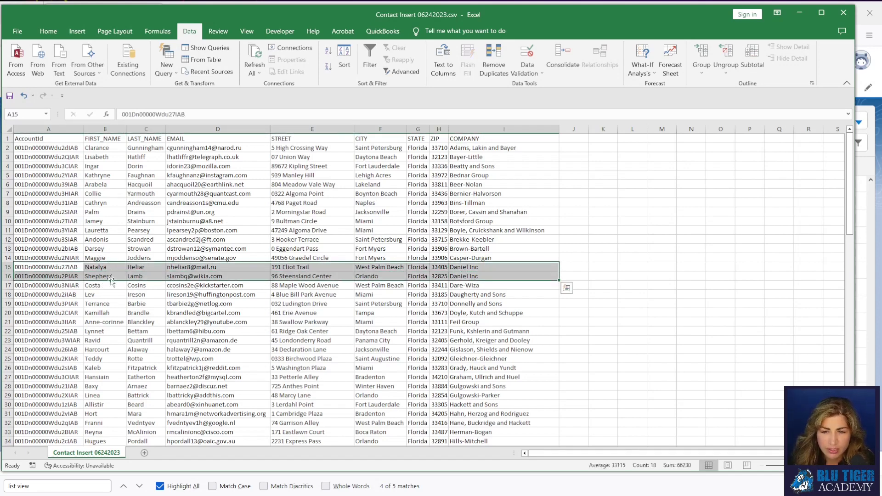
{"action": "left_click", "coordinate": [61, 277]}
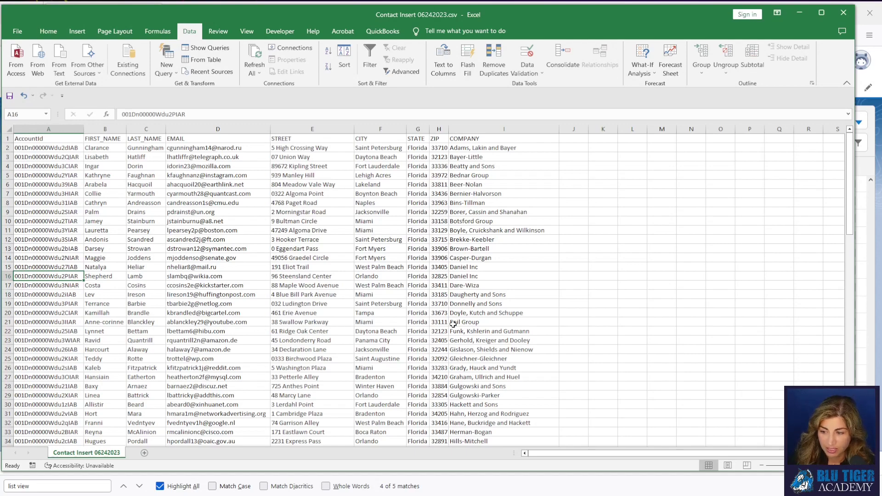
{"action": "scroll", "coordinate": [488, 334], "scroll_direction": "down", "scroll_amount": 12}
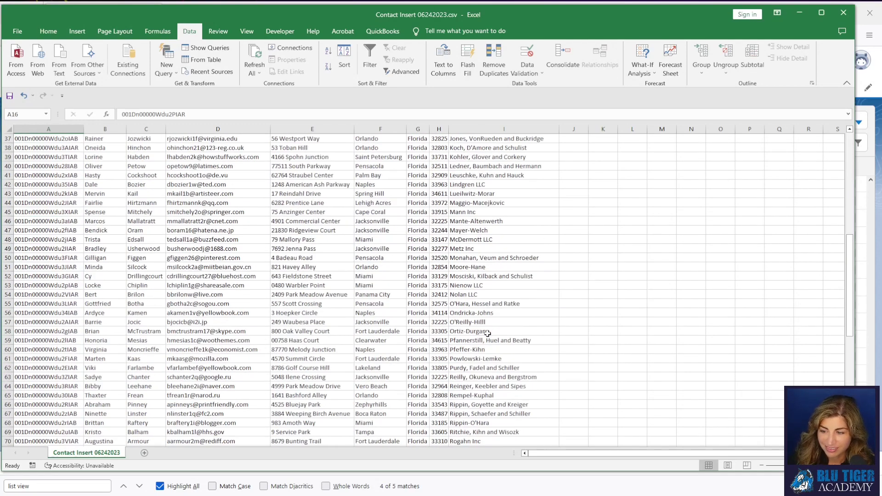
{"action": "scroll", "coordinate": [487, 335], "scroll_direction": "down", "scroll_amount": 4}
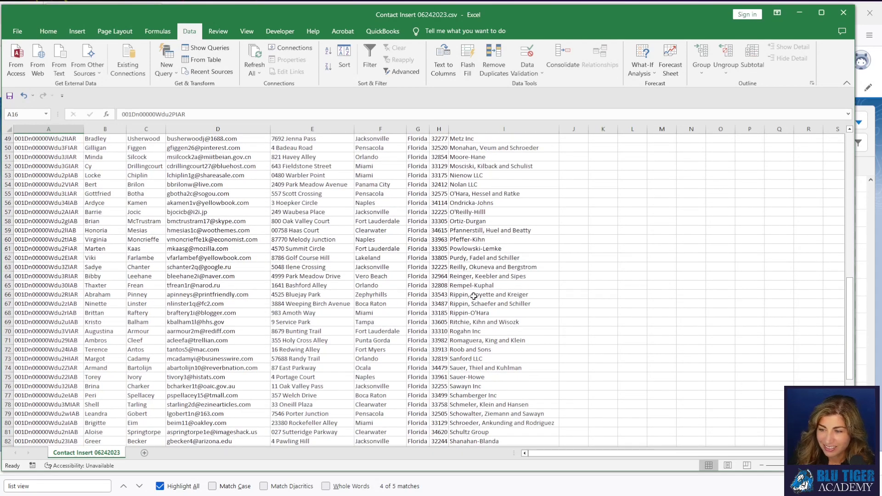
{"action": "scroll", "coordinate": [479, 340], "scroll_direction": "down", "scroll_amount": 7}
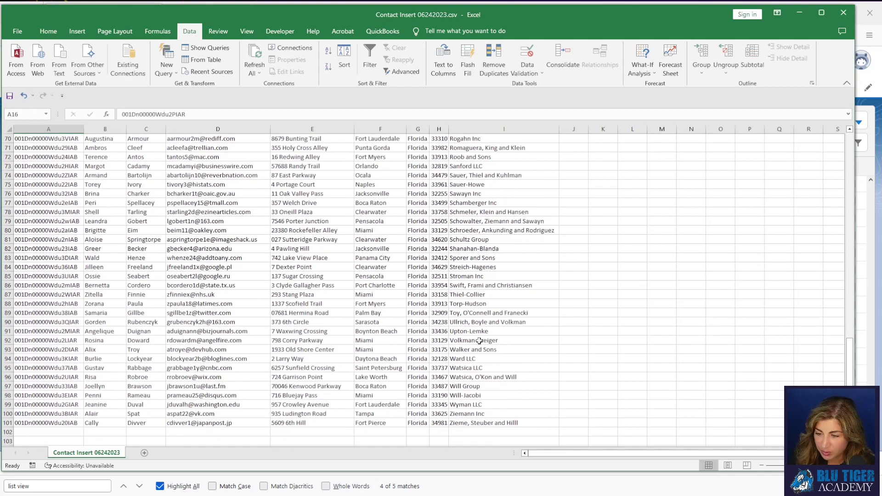
{"action": "scroll", "coordinate": [472, 406], "scroll_direction": "up", "scroll_amount": 20}
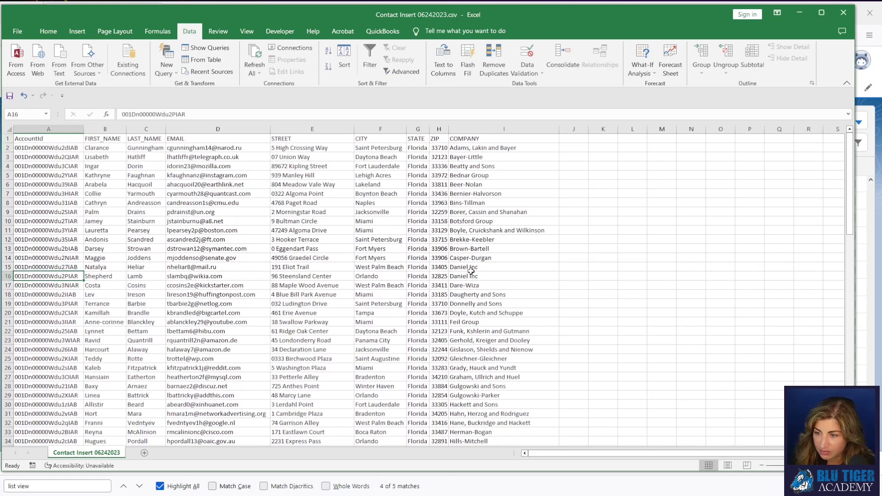
{"action": "left_click_drag", "start_coordinate": [471, 271], "coordinate": [471, 277]}
{"action": "left_click_drag", "start_coordinate": [67, 269], "coordinate": [513, 280]}
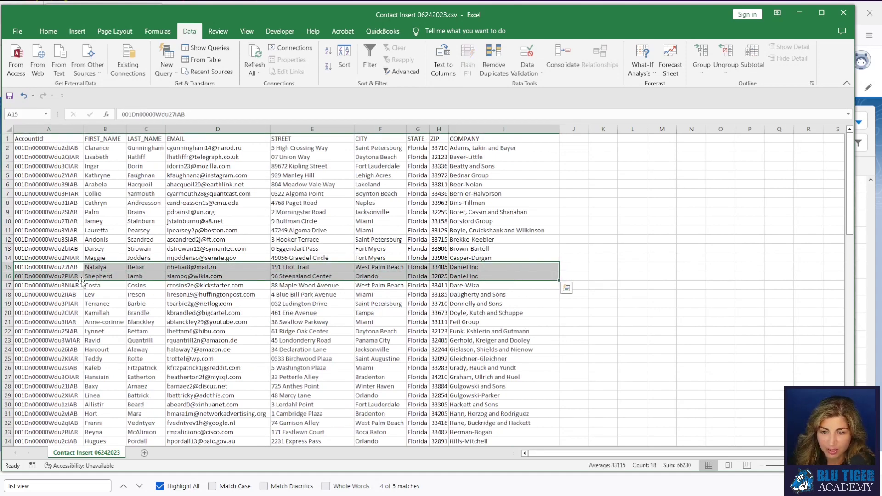
{"action": "left_click", "coordinate": [50, 264]}
{"action": "key", "text": "ctrl+c"}
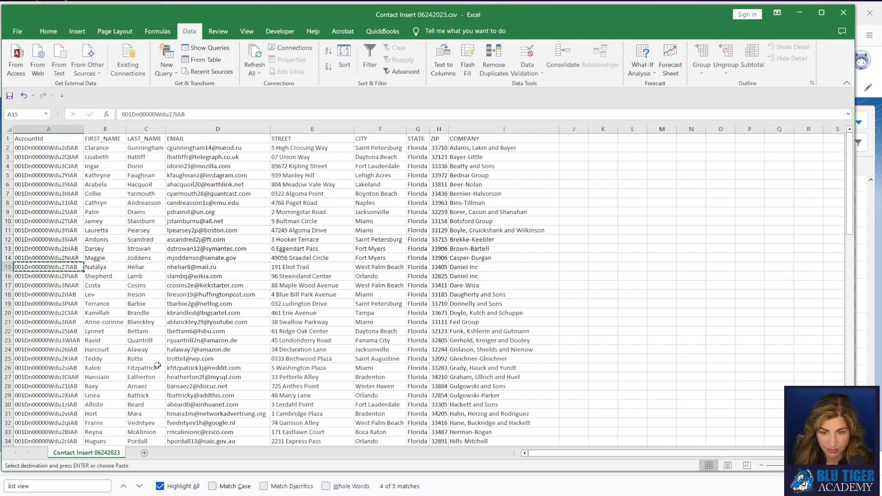
Replace the Salesforce URL path with the copied account ID to load Daniel Inc
{"action": "left_click", "coordinate": [800, 12]}
{"action": "left_click", "coordinate": [314, 115]}
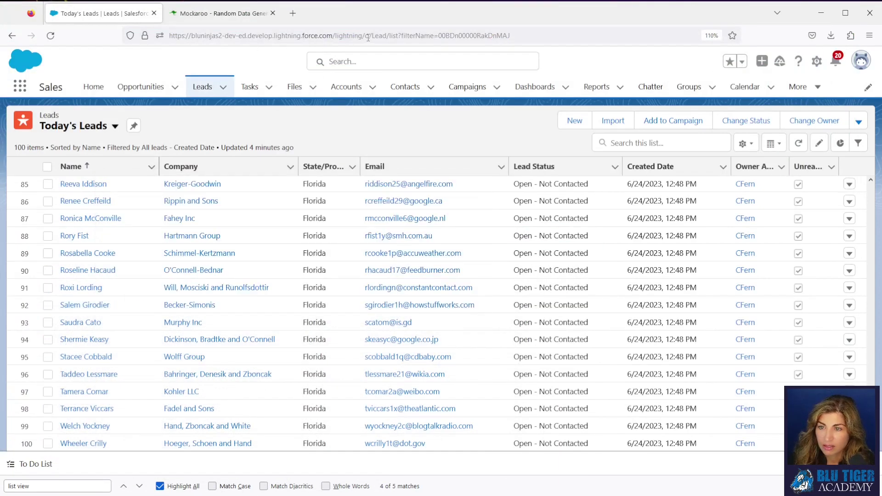
{"action": "left_click_drag", "start_coordinate": [334, 36], "coordinate": [551, 39]}
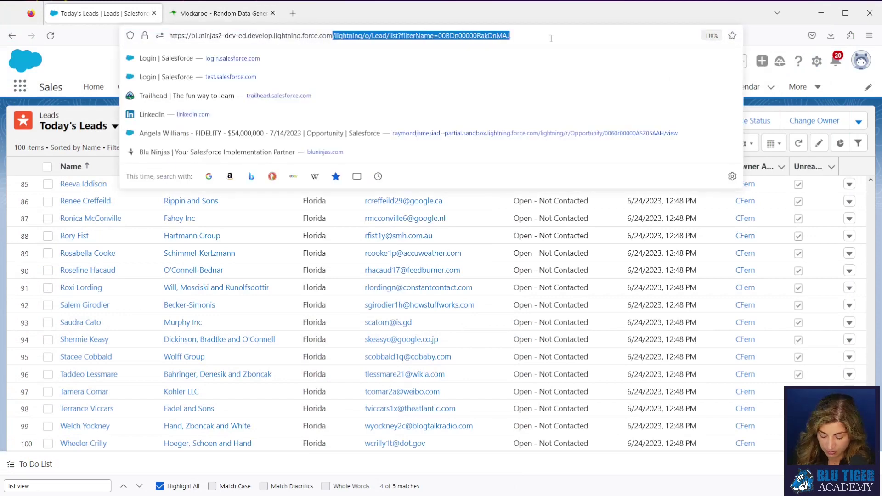
{"action": "left_click", "coordinate": [551, 39]}
{"action": "key", "text": "BackSpace"}
{"action": "key", "text": "BackSpace"}
{"action": "key", "text": "BackSpace"}
{"action": "key", "text": "BackSpace"}
{"action": "key", "text": "BackSpace"}
{"action": "key", "text": "BackSpace"}
{"action": "key", "text": "BackSpace"}
{"action": "key", "text": "BackSpace"}
{"action": "key", "text": "BackSpace"}
{"action": "key", "text": "BackSpace"}
{"action": "key", "text": "BackSpace"}
{"action": "key", "text": "BackSpace"}
{"action": "key", "text": "BackSpace"}
{"action": "key", "text": "BackSpace"}
{"action": "key", "text": "BackSpace"}
{"action": "key", "text": "BackSpace"}
{"action": "key", "text": "BackSpace"}
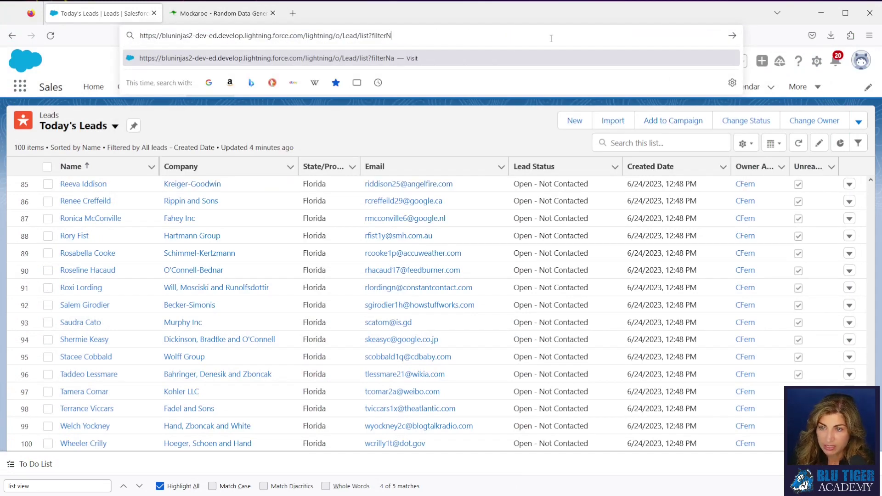
{"action": "key", "text": "BackSpace"}
{"action": "key", "text": "BackSpace"}
{"action": "key", "text": "BackSpace"}
{"action": "key", "text": "BackSpace"}
{"action": "key", "text": "BackSpace"}
{"action": "key", "text": "BackSpace"}
{"action": "key", "text": "BackSpace"}
{"action": "key", "text": "BackSpace"}
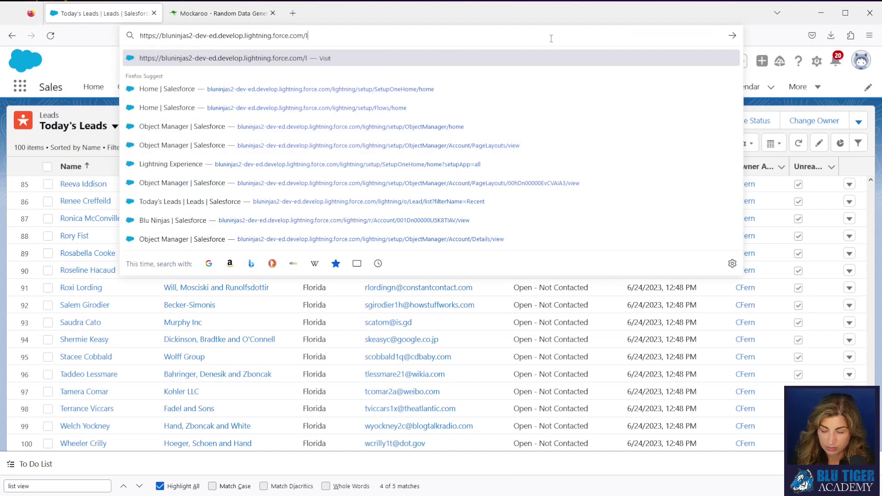
{"action": "key", "text": "BackSpace"}
{"action": "key", "text": "ctrl+v"}
{"action": "key", "text": "Return"}
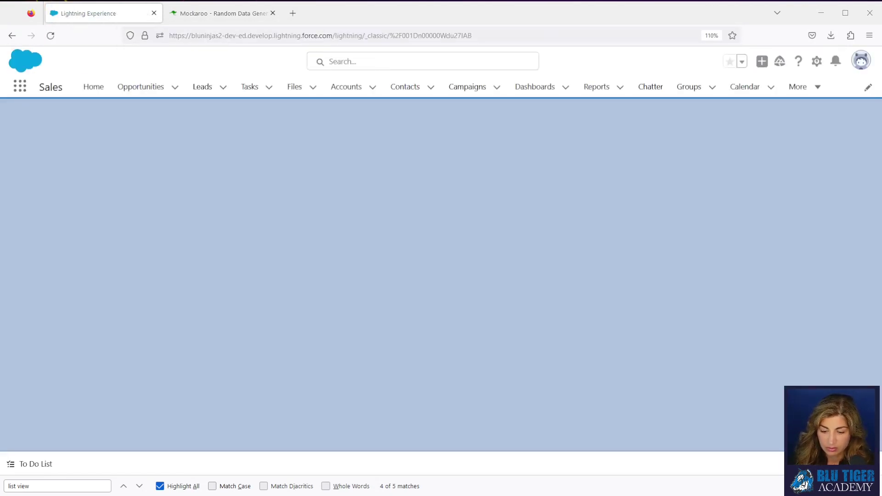
{"action": "key", "text": "alt+Tab"}
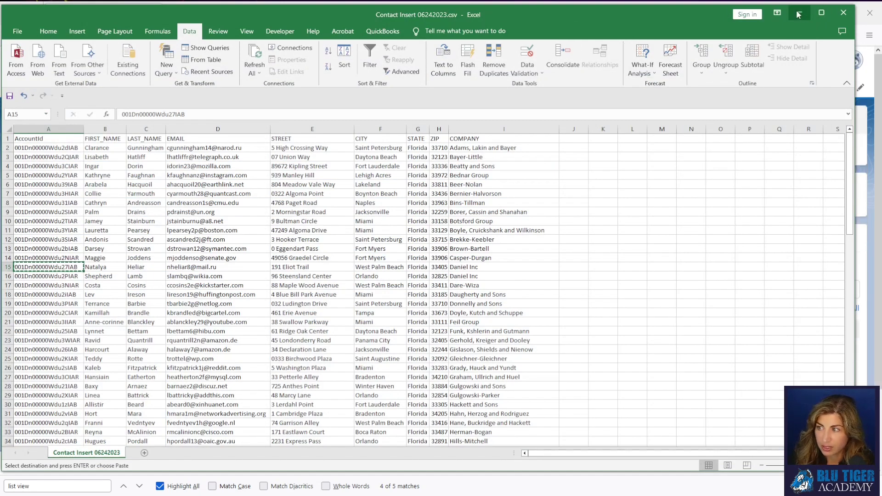
{"action": "key", "text": "alt+Tab"}
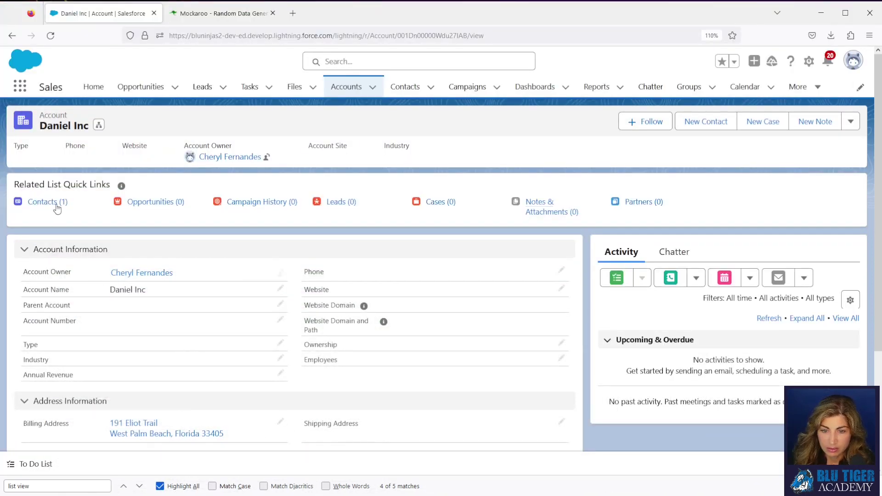
Open Daniel Inc's related contact and check its Details for the Florida mailing address
{"action": "mouse_move", "coordinate": [57, 208]}
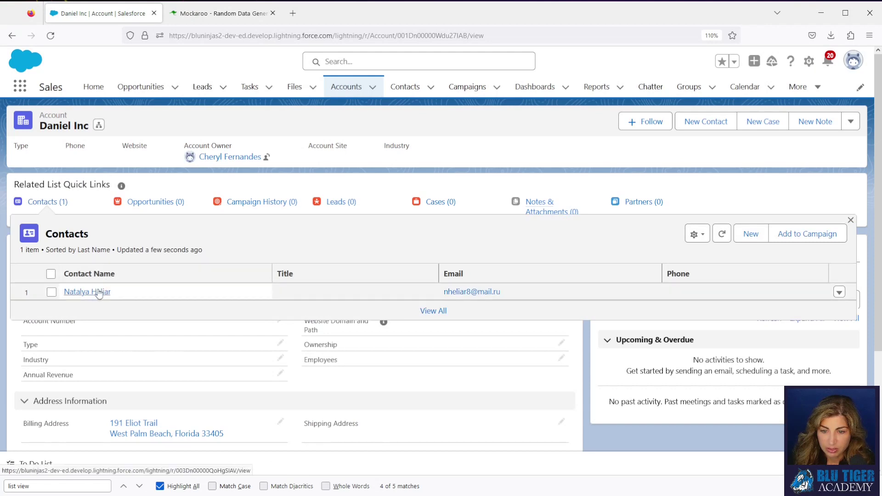
{"action": "left_click", "coordinate": [87, 292]}
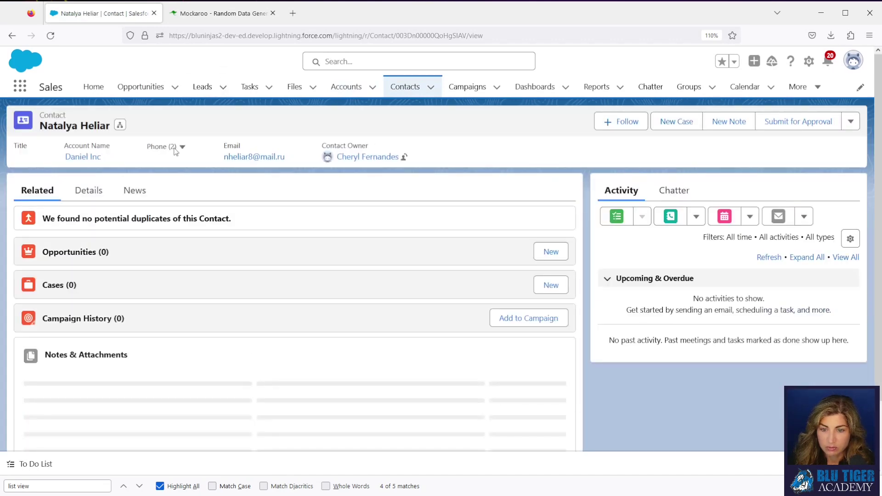
{"action": "left_click", "coordinate": [90, 197]}
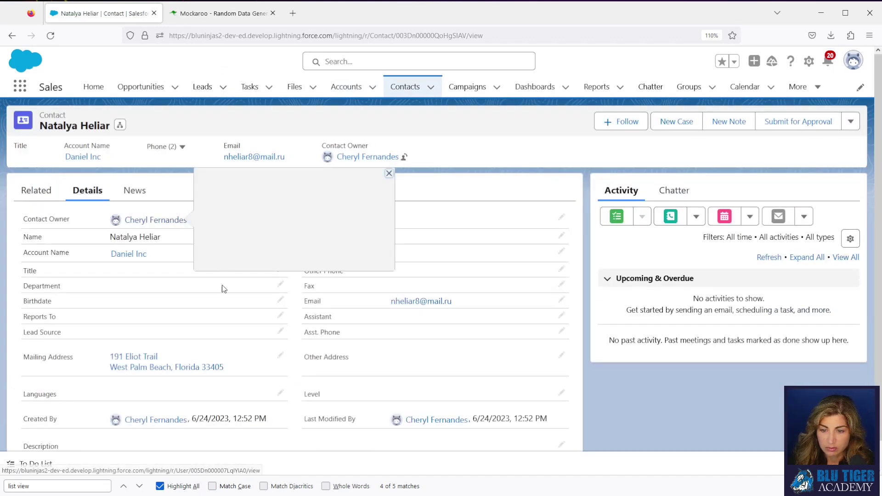